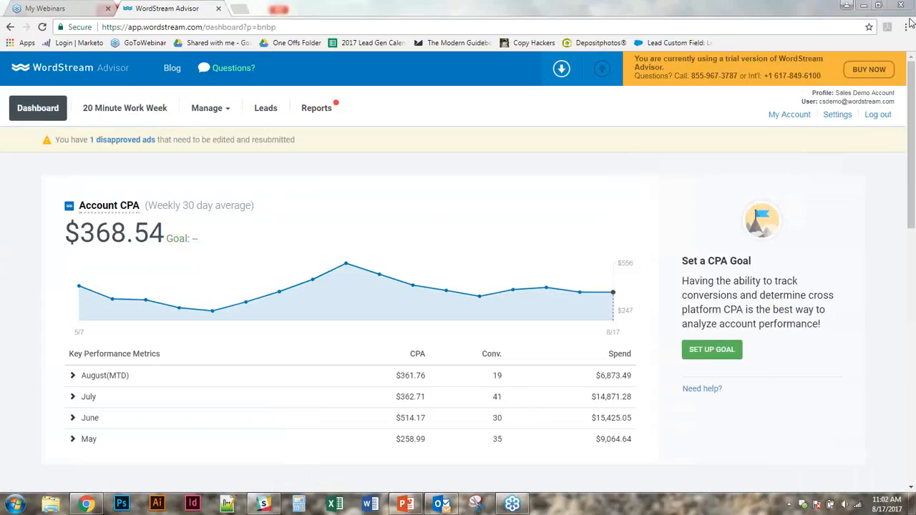
Review August's cost-per-acquisition breakdown by ad platform and the details of the disapproved ad
{"action": "left_click", "coordinate": [72, 377]}
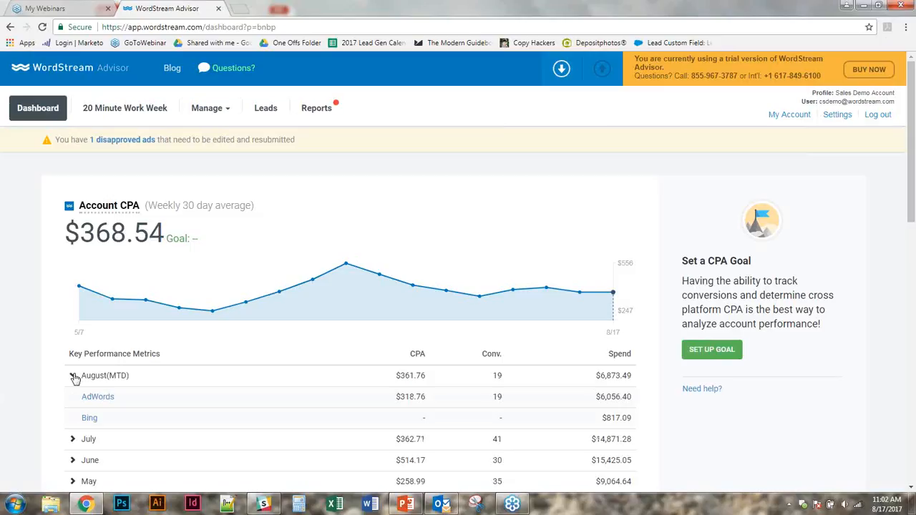
{"action": "left_click", "coordinate": [73, 376]}
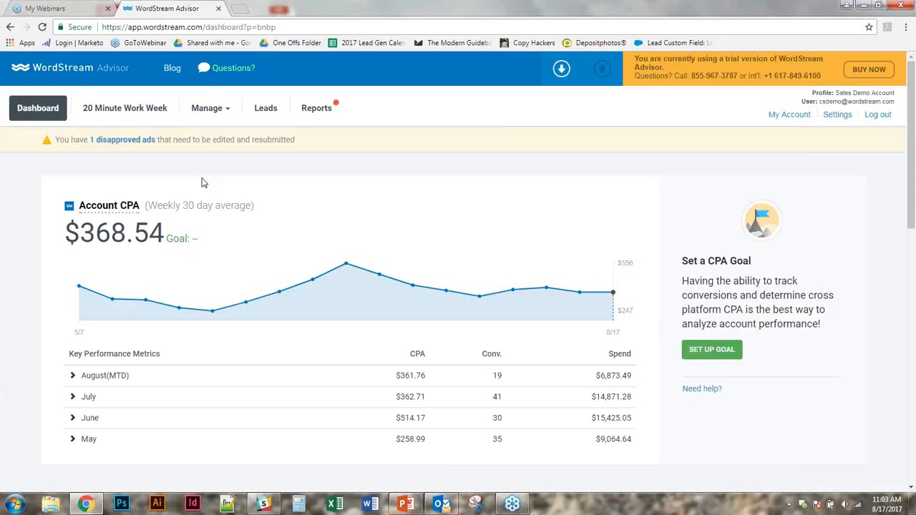
{"action": "left_click", "coordinate": [122, 141]}
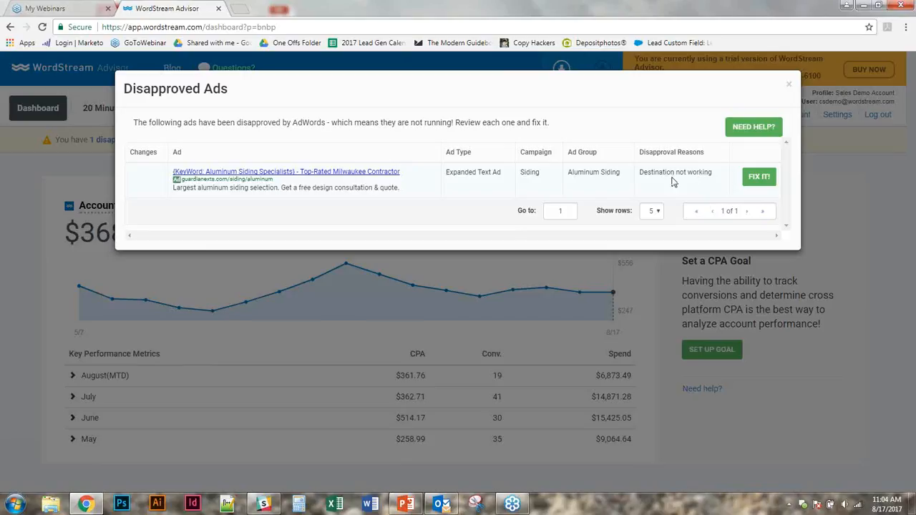
{"action": "left_click", "coordinate": [788, 88]}
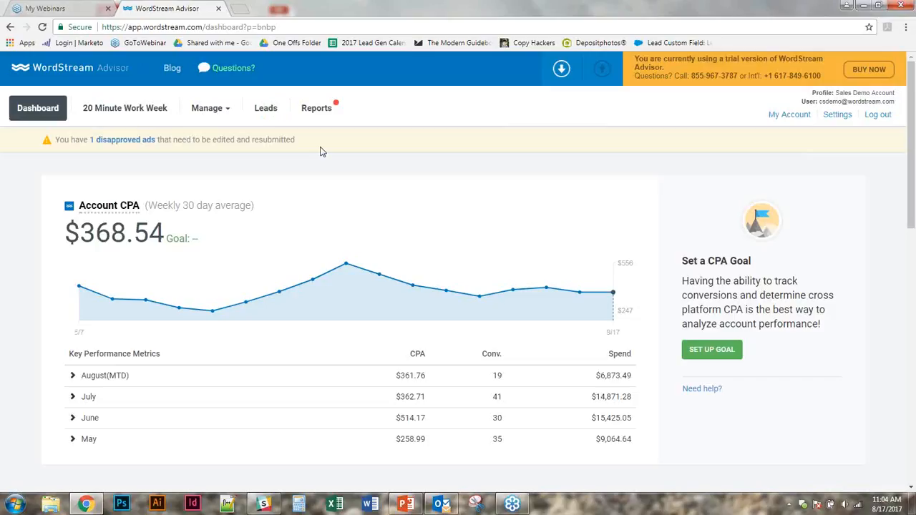
Open the 20 Minute Work Week negative keyword suggestions for the Siding ad group in the Siding campaign
{"action": "left_click", "coordinate": [112, 109]}
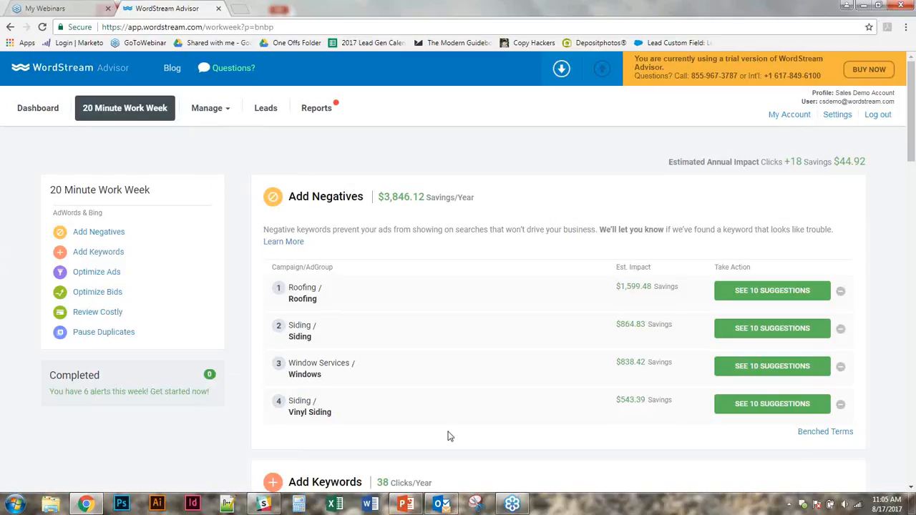
{"action": "left_click", "coordinate": [773, 330]}
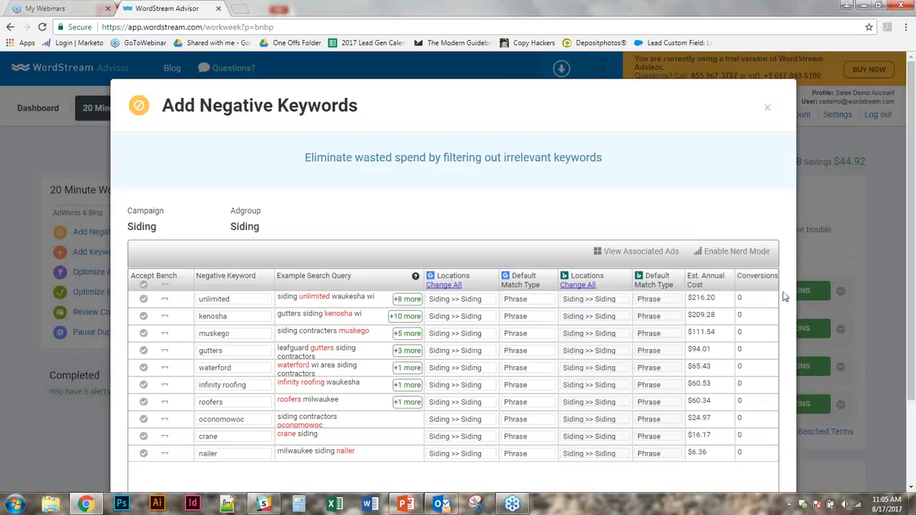
{"action": "right_click", "coordinate": [783, 295]}
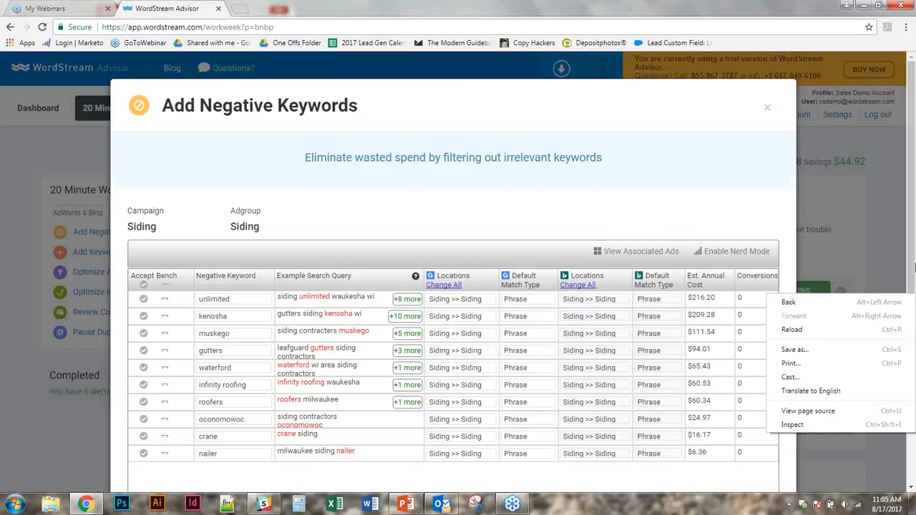
{"action": "left_click", "coordinate": [771, 218]}
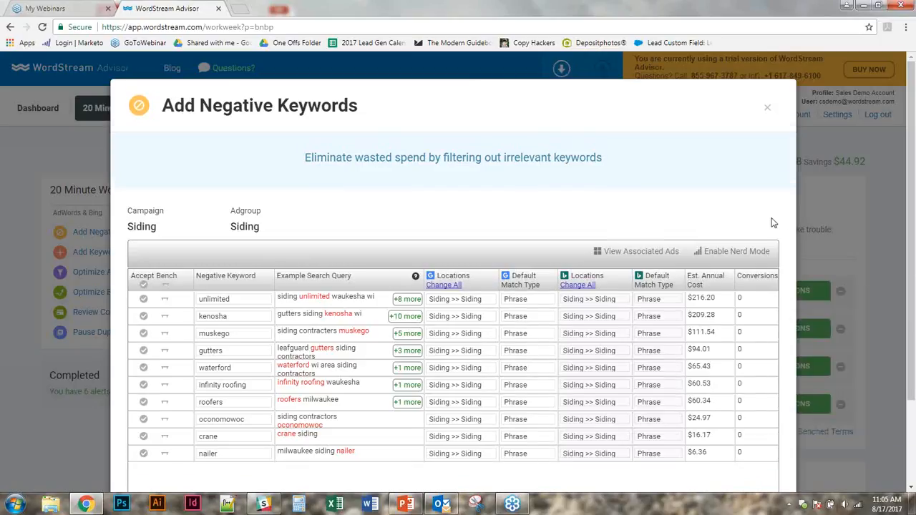
{"action": "left_click_drag", "start_coordinate": [913, 234], "coordinate": [910, 254]}
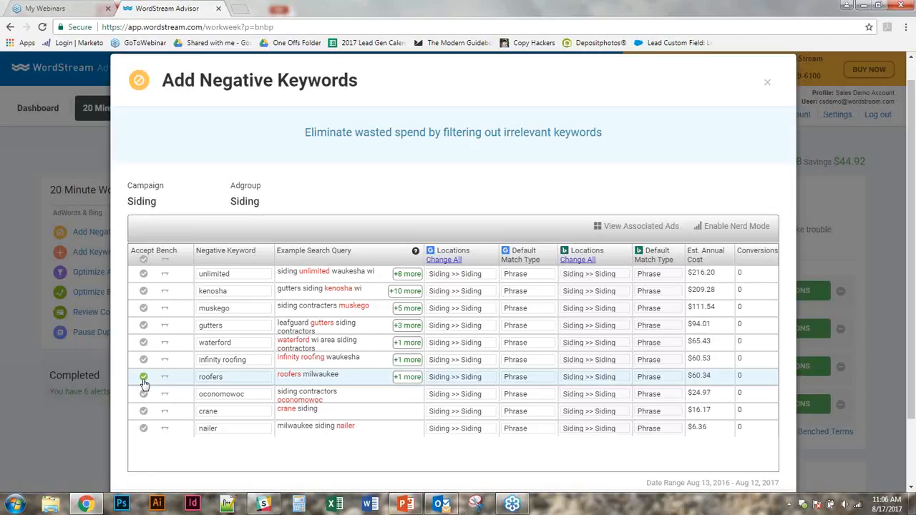
Accept the suggested negative keywords nailer, roofers and gutters, and dismiss the incoming e-mail notification
{"action": "left_click", "coordinate": [144, 430]}
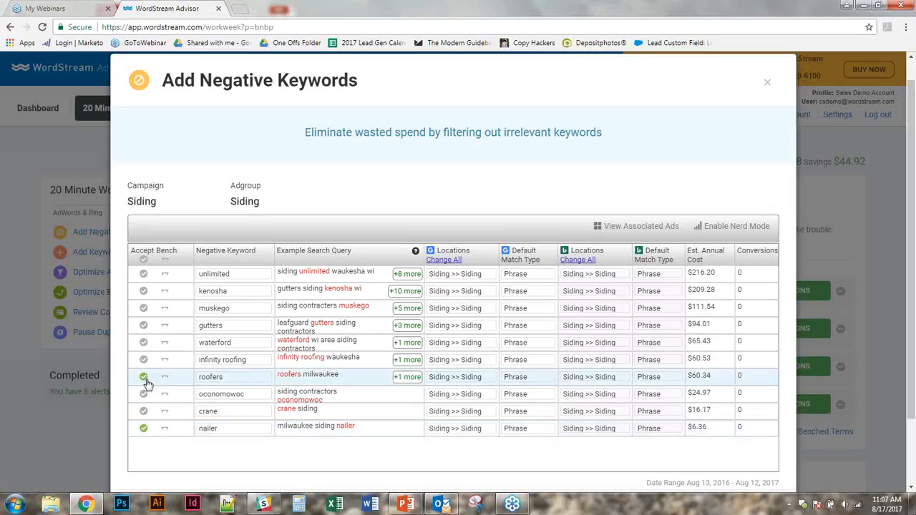
{"action": "left_click", "coordinate": [144, 377]}
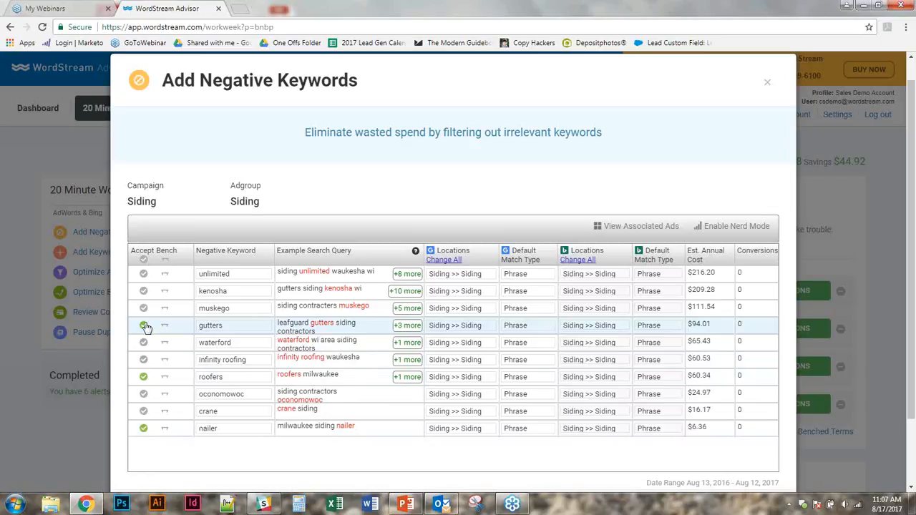
{"action": "left_click", "coordinate": [144, 326]}
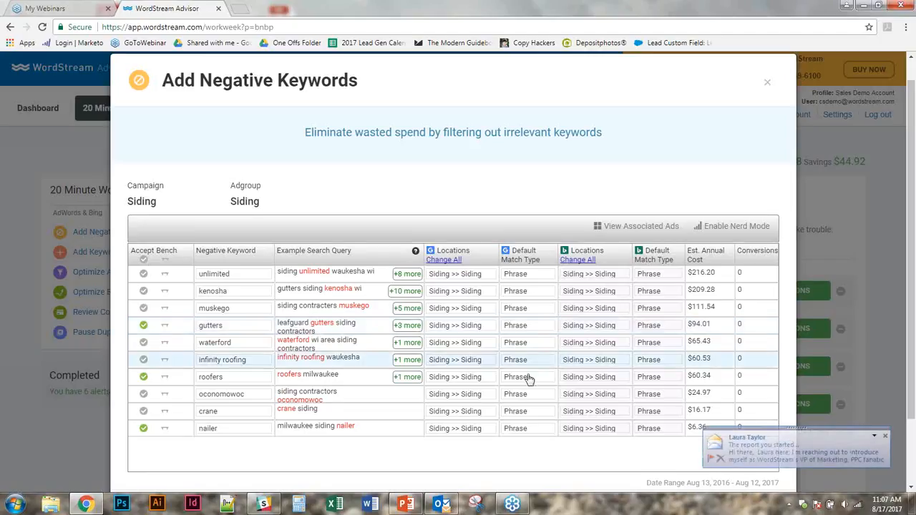
{"action": "left_click", "coordinate": [885, 437]}
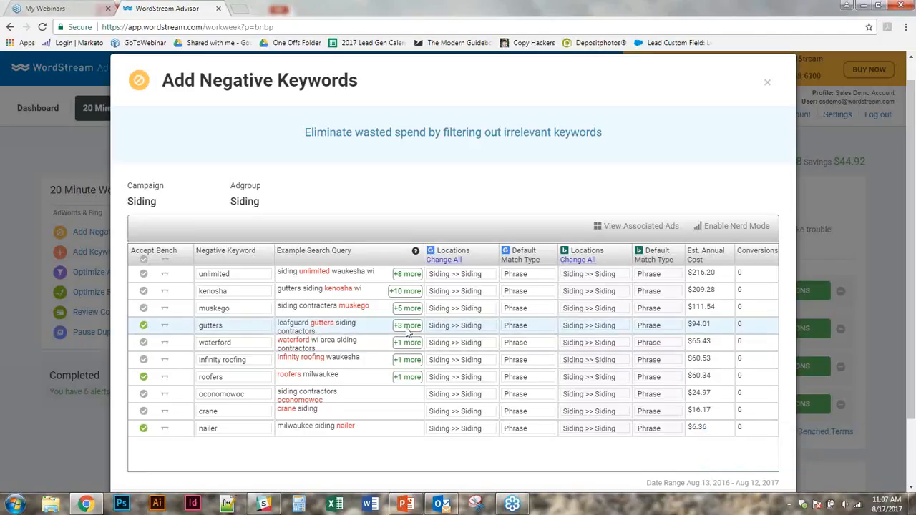
Set the AdWords location of the gutters negative keyword to all campaigns at campaign level and save it
{"action": "left_click", "coordinate": [452, 333]}
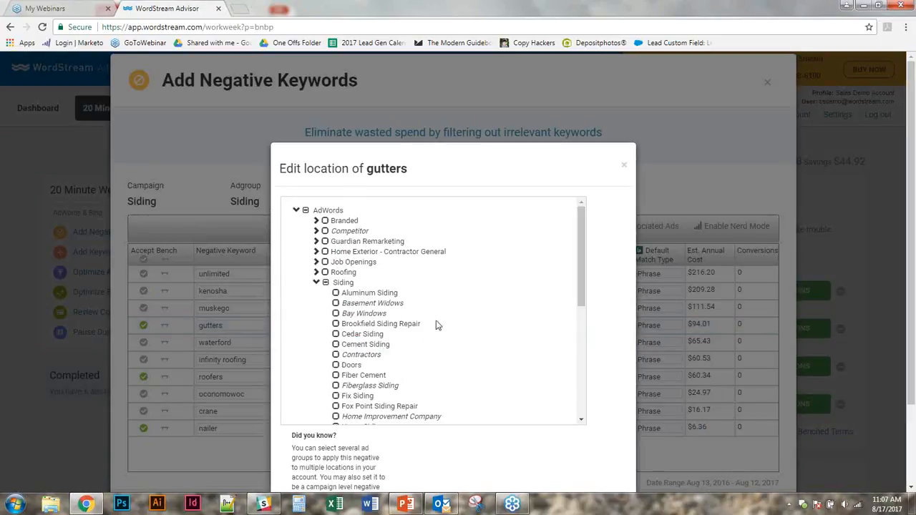
{"action": "left_click", "coordinate": [305, 211]}
{"action": "left_click", "coordinate": [305, 211]}
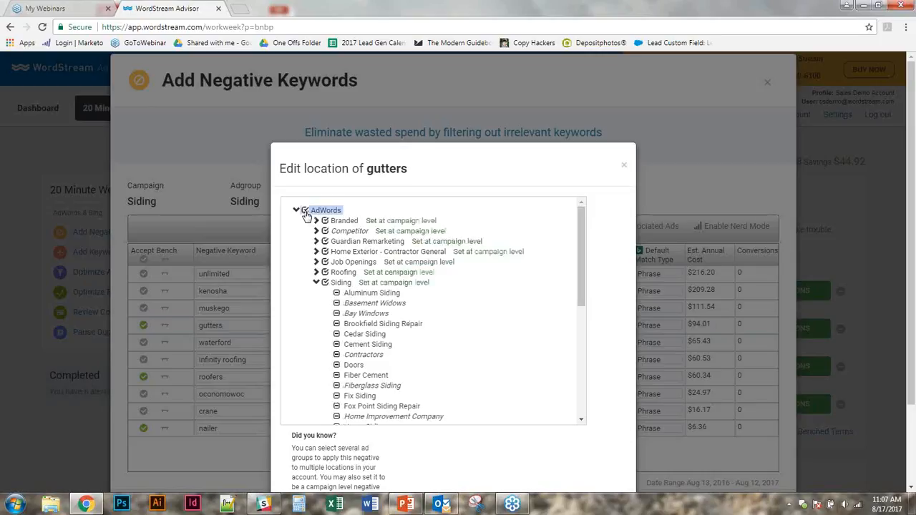
{"action": "left_click_drag", "start_coordinate": [305, 211], "coordinate": [338, 296]}
{"action": "right_click", "coordinate": [344, 296]}
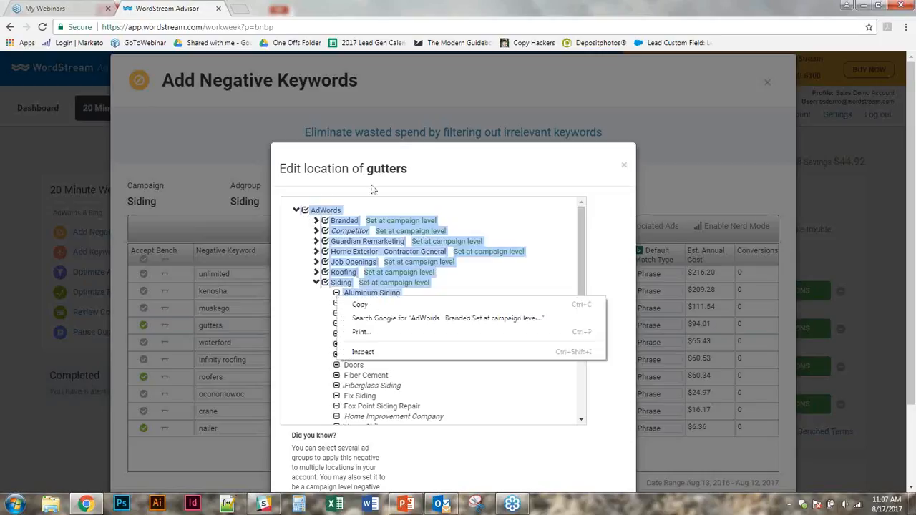
{"action": "left_click", "coordinate": [411, 184]}
{"action": "scroll", "coordinate": [459, 476], "scroll_direction": "down", "scroll_amount": 3}
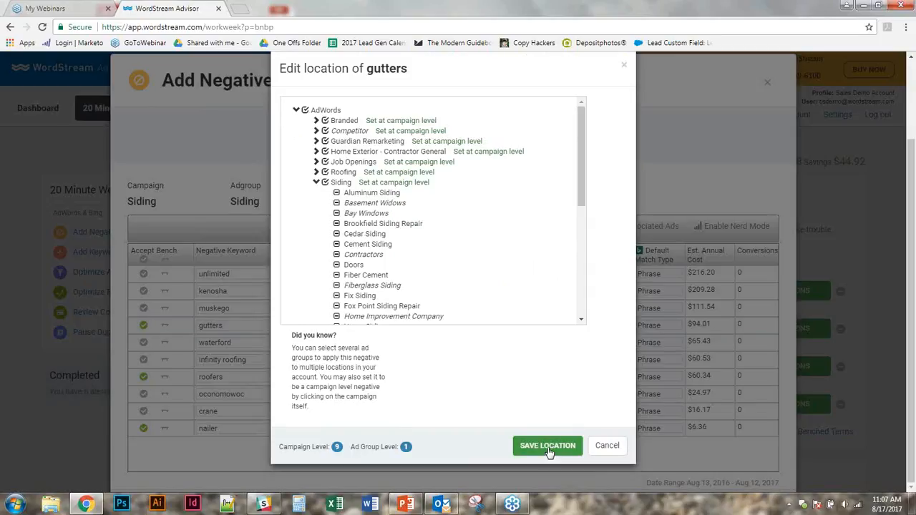
{"action": "left_click", "coordinate": [548, 446]}
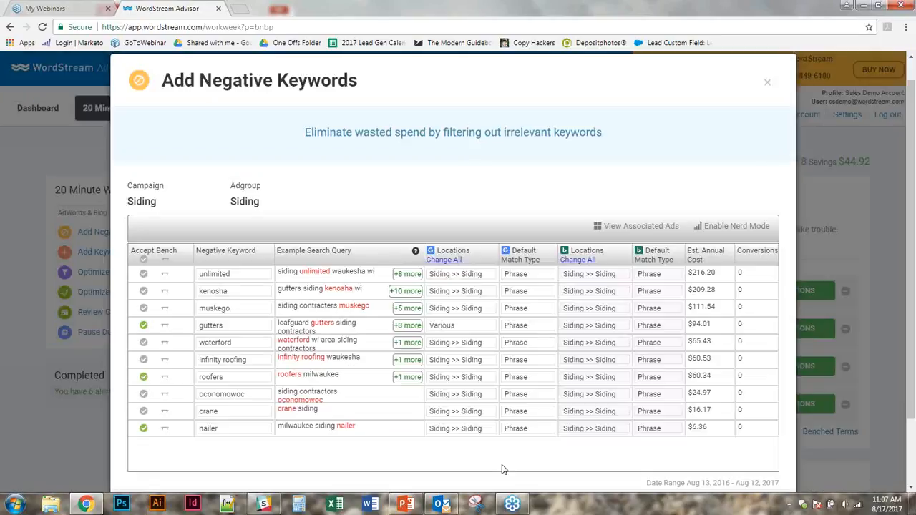
Bench the kenosha and waterford suggestions, giving "Better as keyword" as the reason for each
{"action": "left_click_drag", "start_coordinate": [912, 244], "coordinate": [913, 288]}
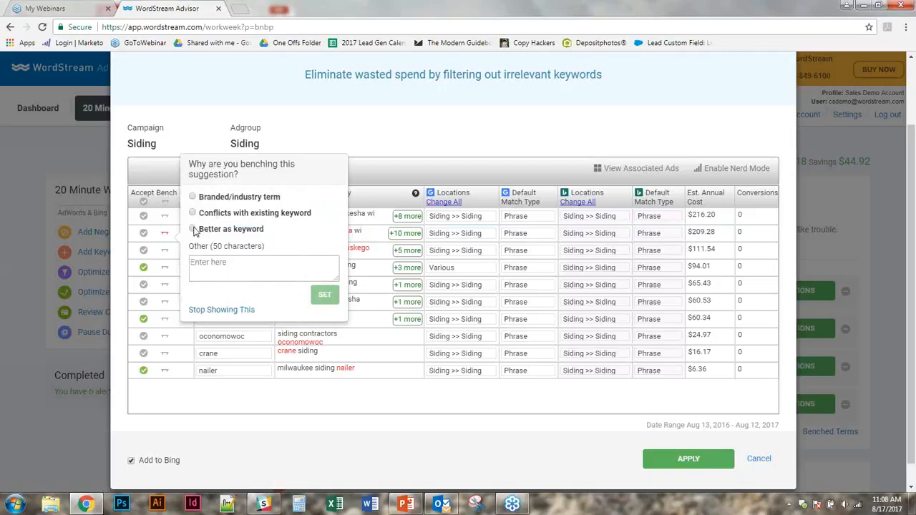
{"action": "left_click", "coordinate": [193, 230]}
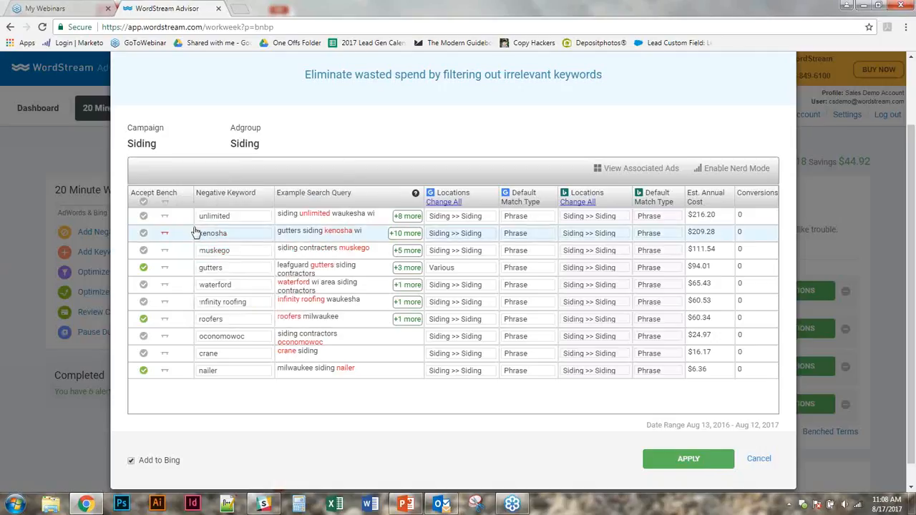
{"action": "left_click", "coordinate": [209, 417]}
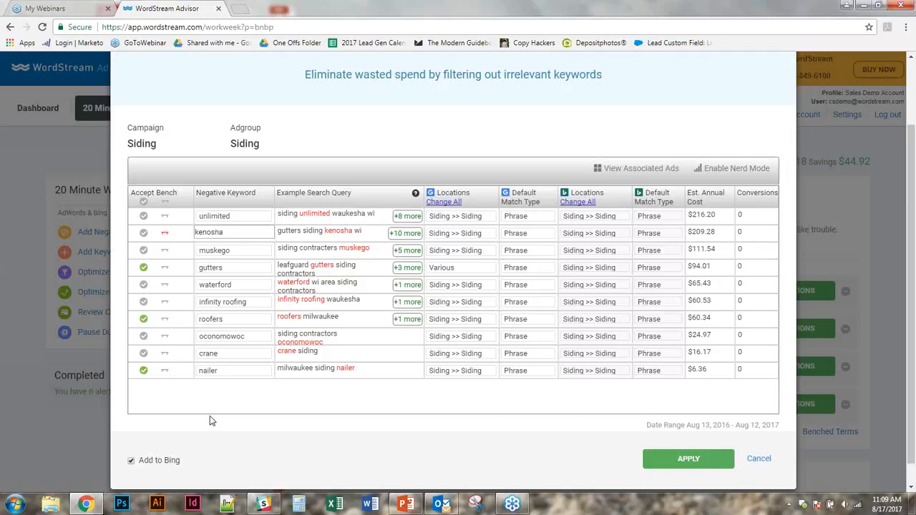
{"action": "left_click", "coordinate": [165, 286]}
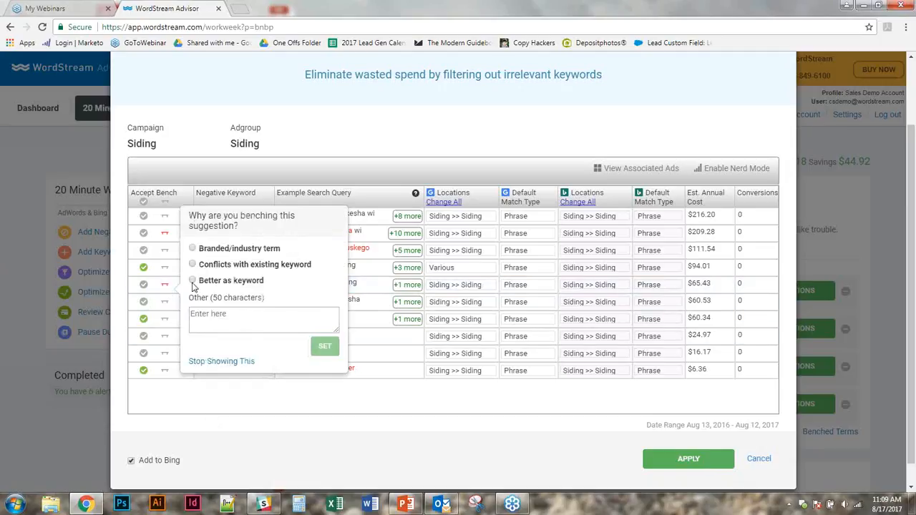
{"action": "left_click", "coordinate": [193, 280]}
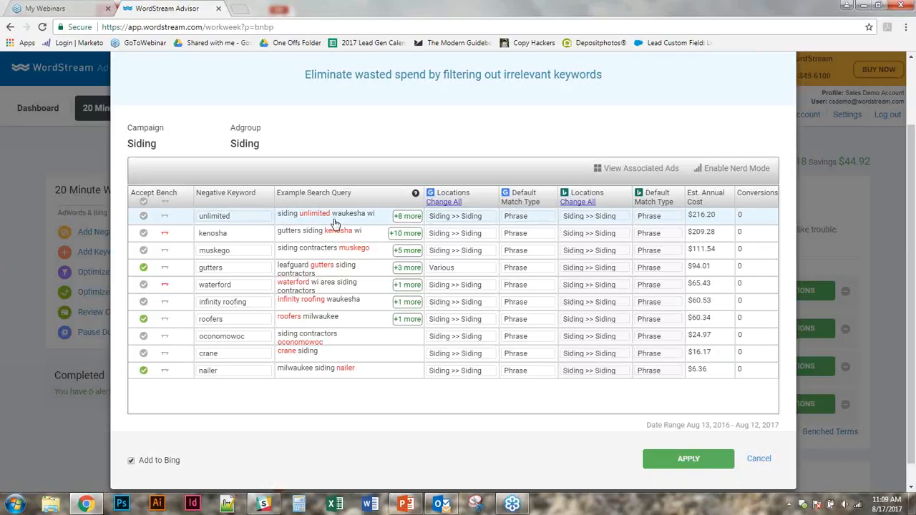
Review the example search queries for the unlimited suggestion and the text ads associated with the Siding ad group
{"action": "left_click", "coordinate": [405, 217]}
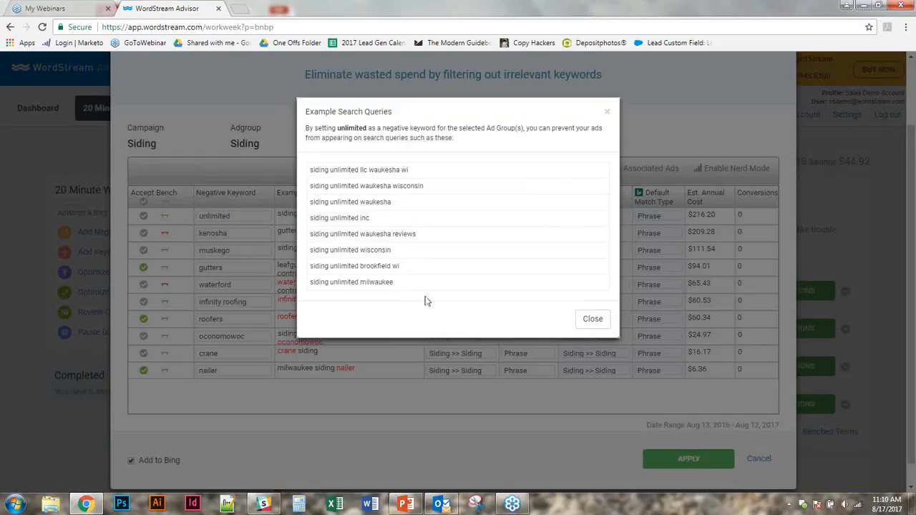
{"action": "left_click", "coordinate": [594, 319]}
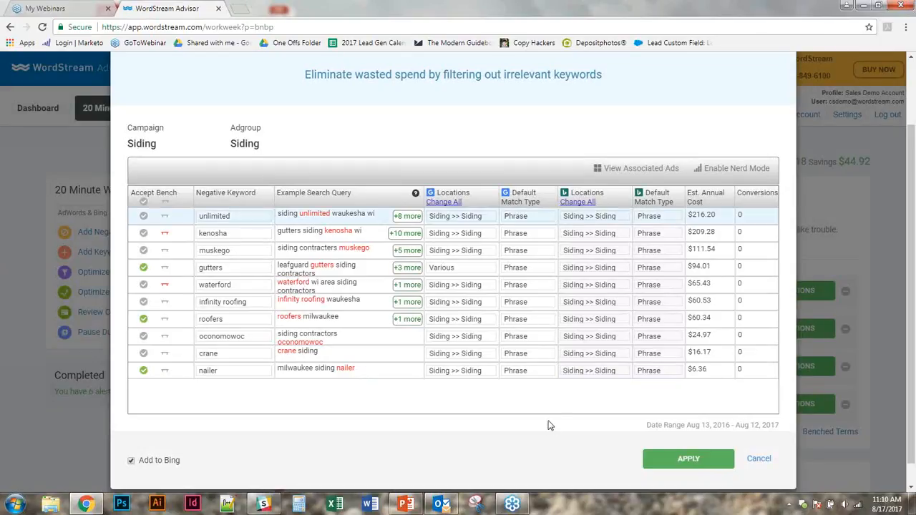
{"action": "left_click", "coordinate": [631, 170]}
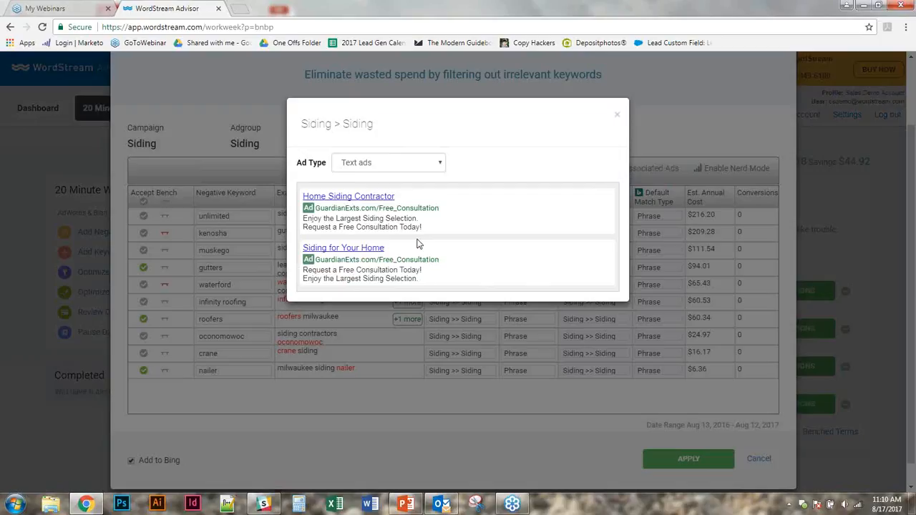
{"action": "left_click", "coordinate": [617, 114]}
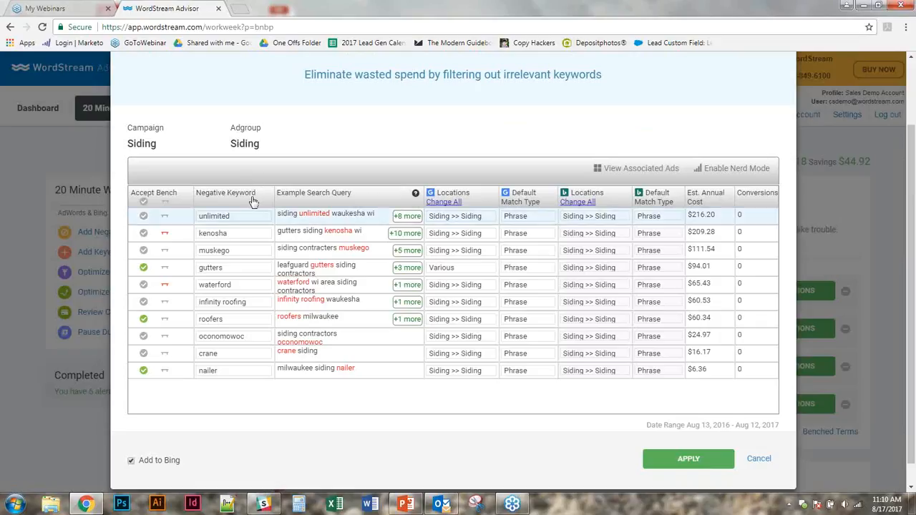
Reword the unlimited suggestion as "Siding unlimited", mark it accepted, and cancel the negative keyword suggestions without applying them
{"action": "double_click", "coordinate": [238, 219]}
{"action": "key", "text": "Left"}
{"action": "type", "text": "Siding"}
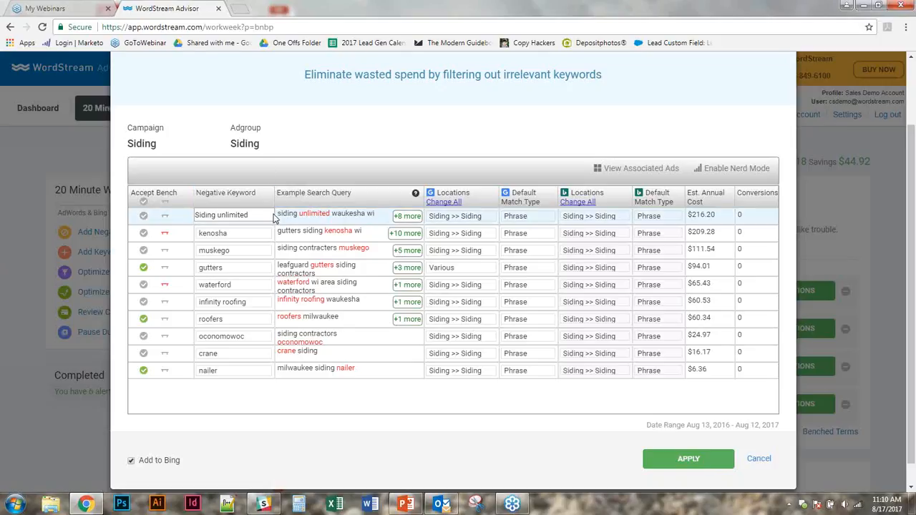
{"action": "left_click", "coordinate": [143, 216]}
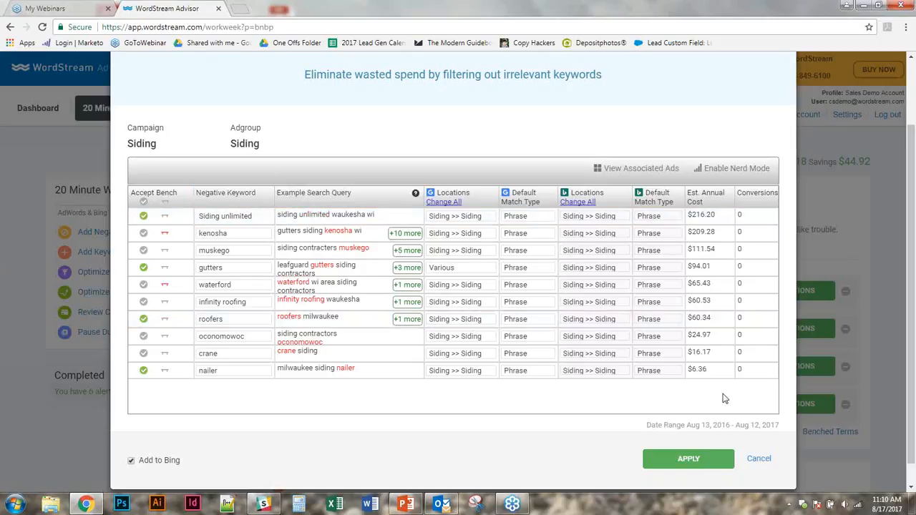
{"action": "left_click", "coordinate": [760, 458]}
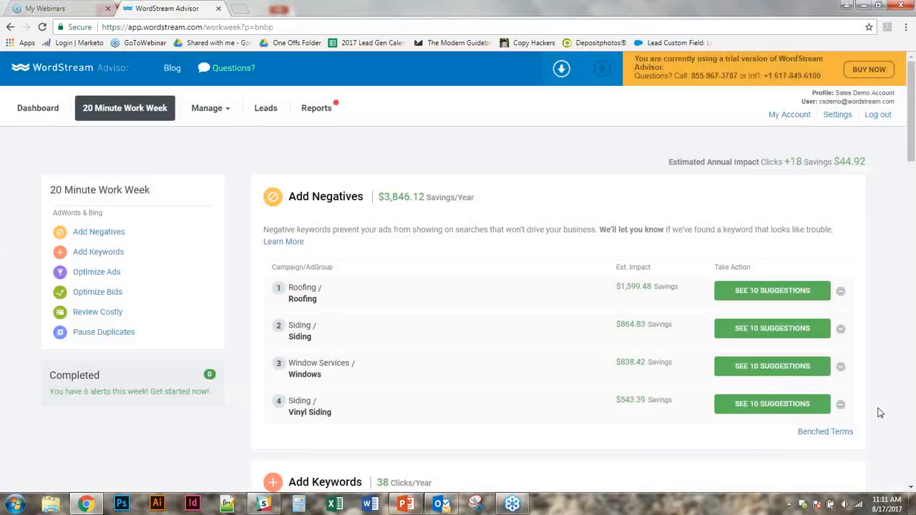
Browse the remaining 20 Minute Work Week alerts from Add Keywords through Optimize Ads and Optimize Bids to Review Costly
{"action": "scroll", "coordinate": [879, 413], "scroll_direction": "down", "scroll_amount": 1}
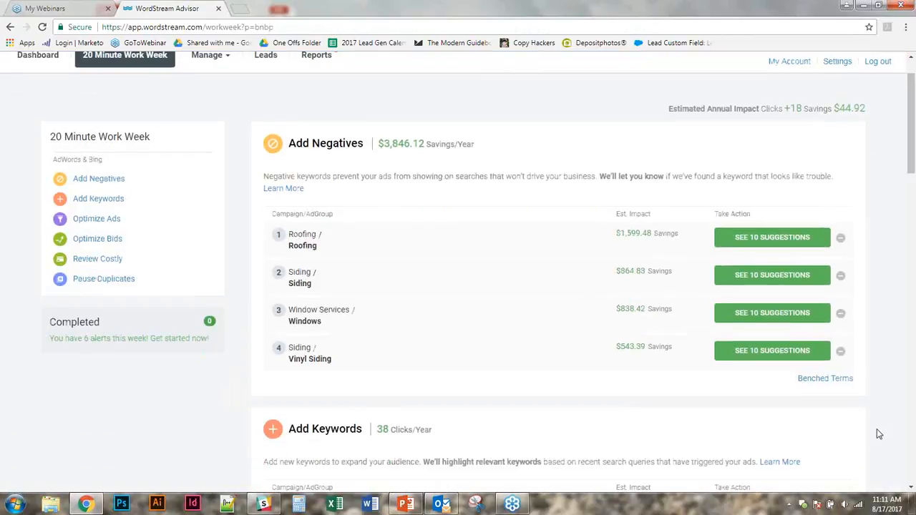
{"action": "scroll", "coordinate": [877, 429], "scroll_direction": "down", "scroll_amount": 2}
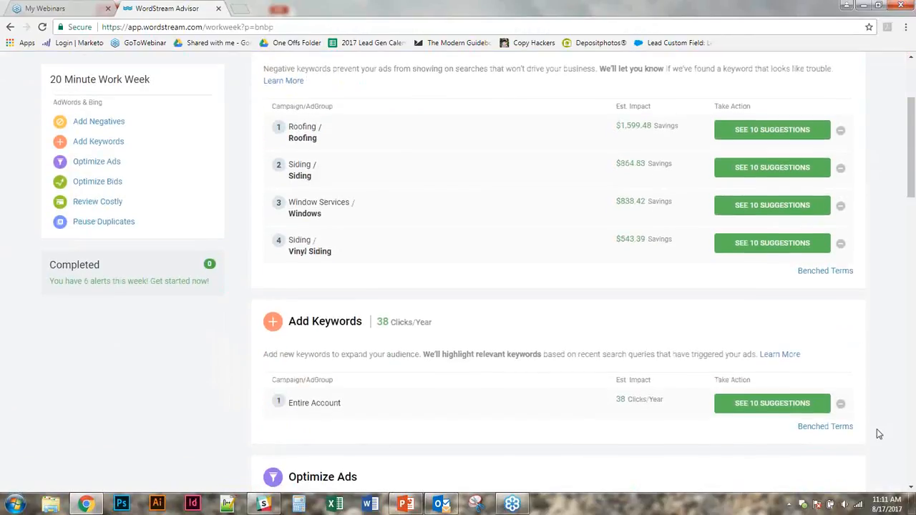
{"action": "scroll", "coordinate": [879, 434], "scroll_direction": "down", "scroll_amount": 2}
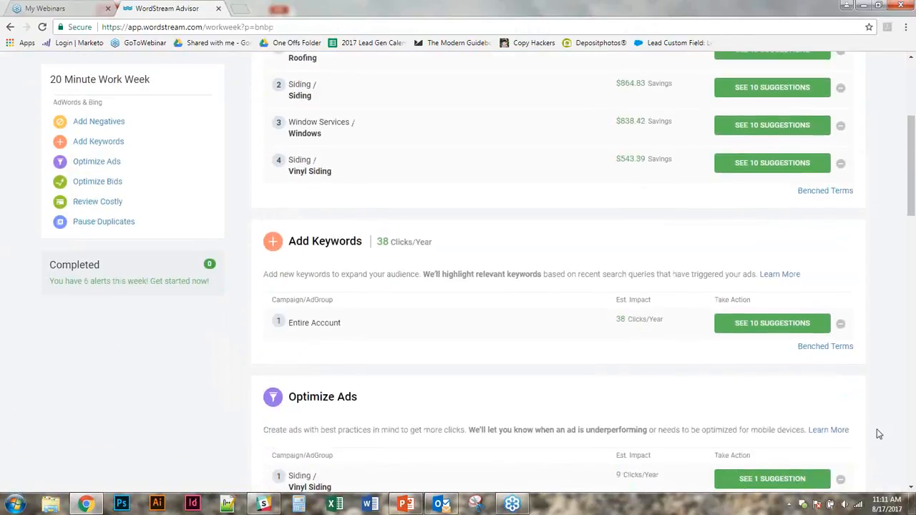
{"action": "scroll", "coordinate": [879, 434], "scroll_direction": "down", "scroll_amount": 3}
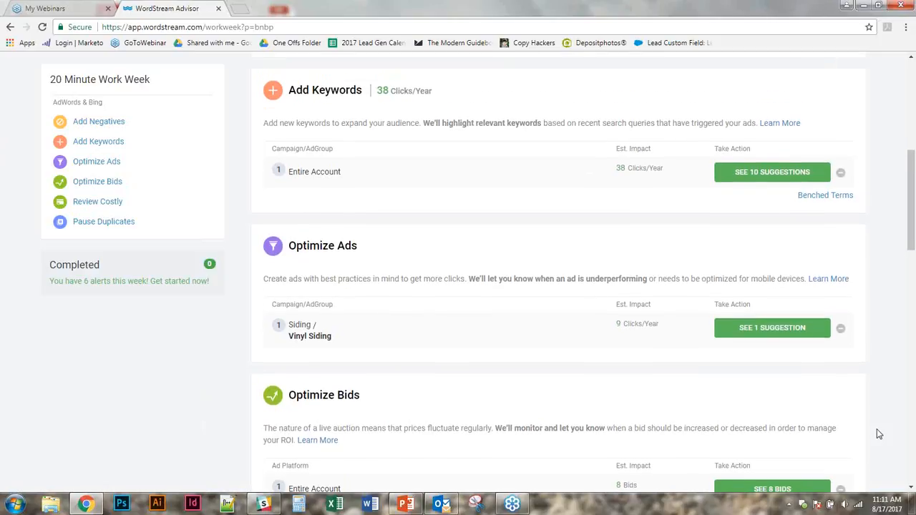
{"action": "scroll", "coordinate": [879, 435], "scroll_direction": "down", "scroll_amount": 2}
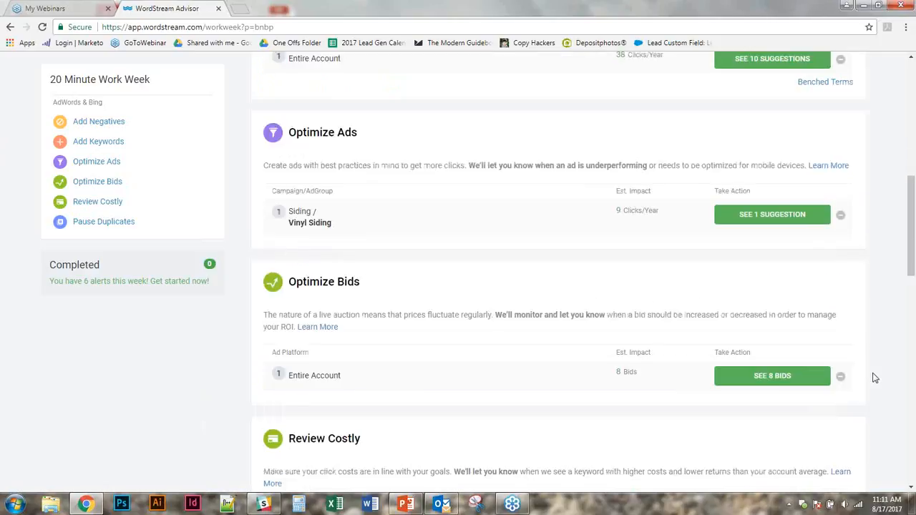
Open the Review Costly suggestion for the Vinyl Siding ad group and examine the keyword's additional metrics with Nerd Mode enabled
{"action": "scroll", "coordinate": [874, 378], "scroll_direction": "down", "scroll_amount": 5}
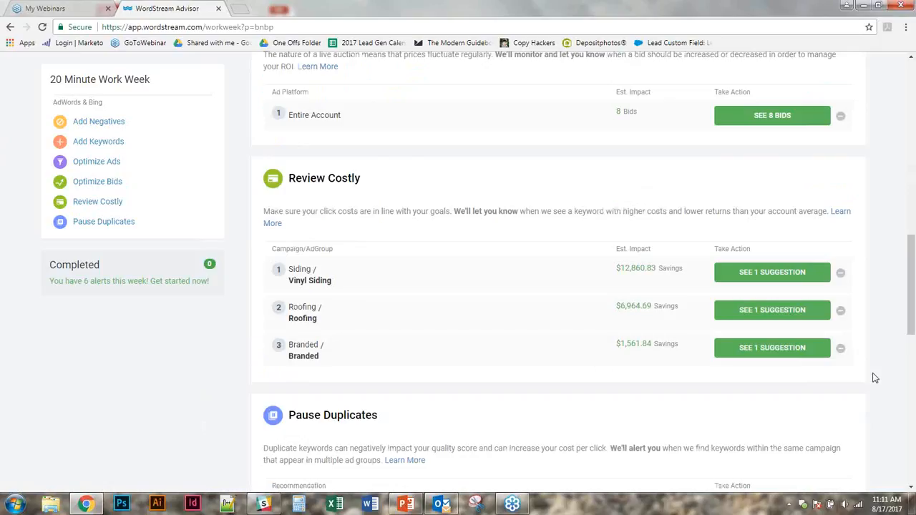
{"action": "left_click", "coordinate": [770, 273]}
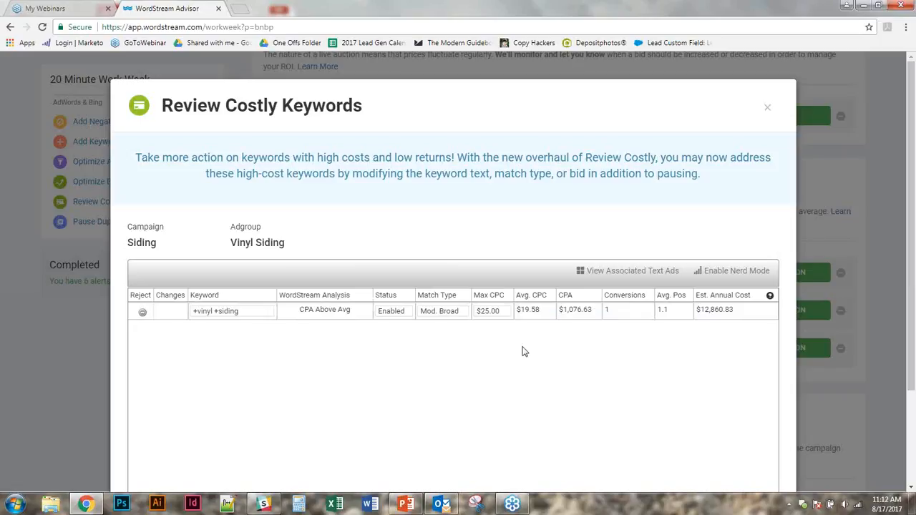
{"action": "left_click", "coordinate": [738, 287]}
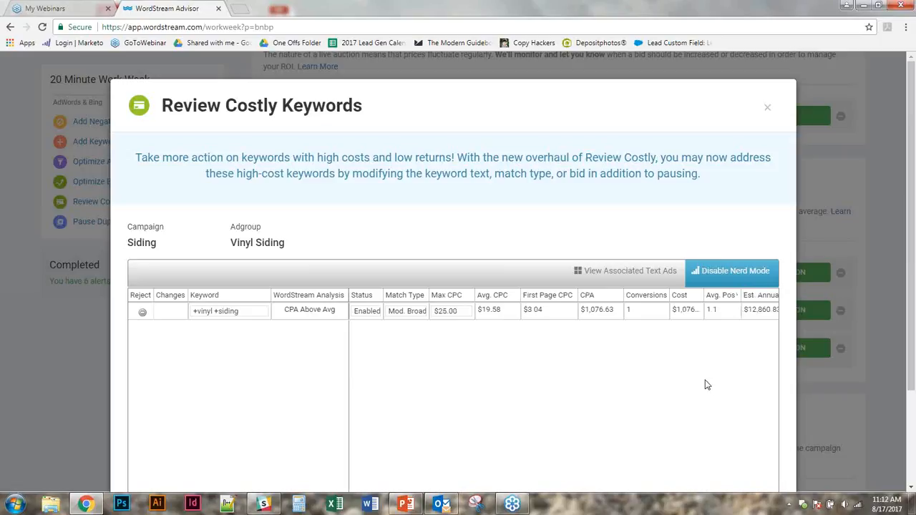
{"action": "scroll", "coordinate": [706, 385], "scroll_direction": "down", "scroll_amount": 1}
{"action": "scroll", "coordinate": [706, 385], "scroll_direction": "down", "scroll_amount": 3}
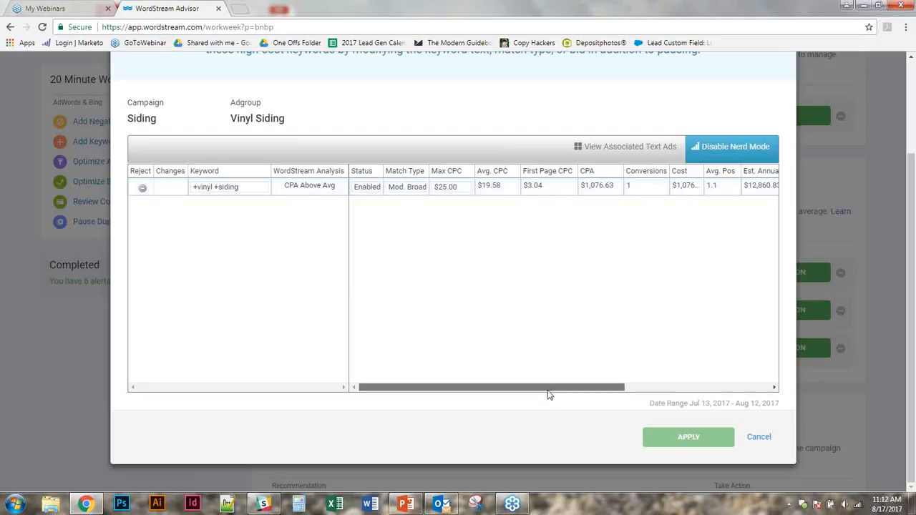
{"action": "left_click_drag", "start_coordinate": [547, 393], "coordinate": [727, 386]}
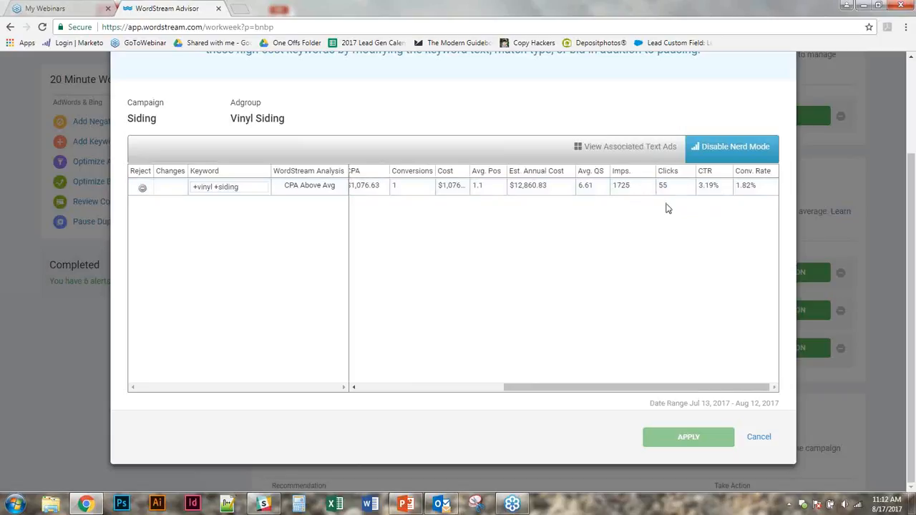
{"action": "left_click_drag", "start_coordinate": [640, 390], "coordinate": [458, 360]}
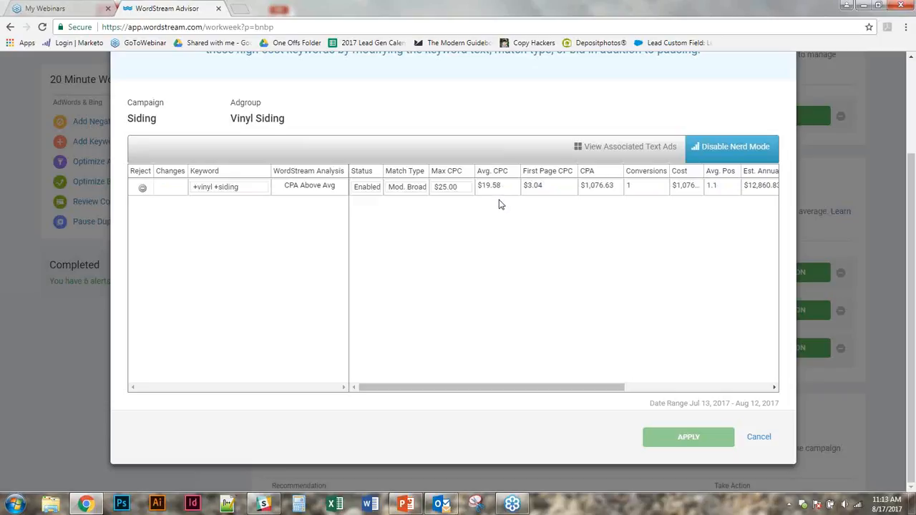
Set the +vinyl +siding keyword's Max CPC to $15.00 and cancel the costly keyword review without applying the change
{"action": "left_click", "coordinate": [464, 188]}
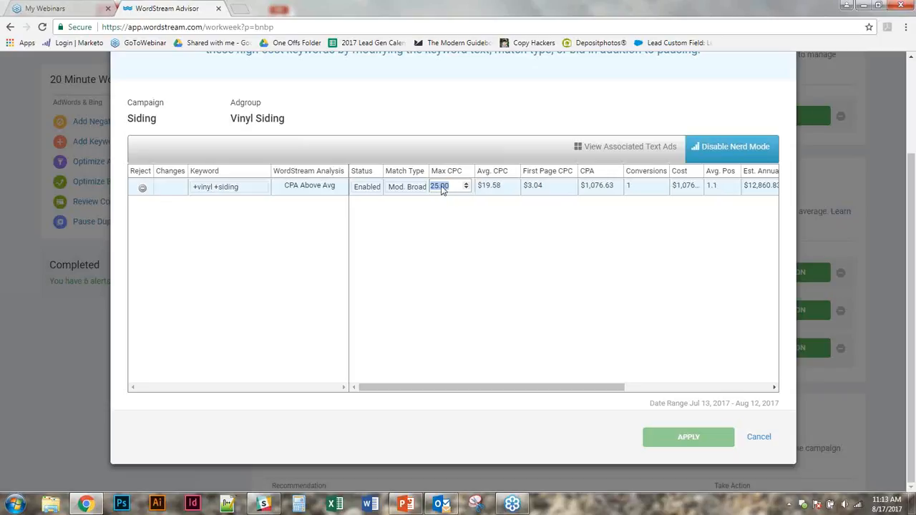
{"action": "left_click", "coordinate": [465, 189]}
{"action": "left_click", "coordinate": [466, 189]}
{"action": "left_click", "coordinate": [466, 189]}
{"action": "left_click", "coordinate": [466, 189]}
{"action": "left_click", "coordinate": [466, 188]}
{"action": "key", "text": "BackSpace"}
{"action": "key", "text": "BackSpace"}
{"action": "key", "text": "BackSpace"}
{"action": "key", "text": "BackSpace"}
{"action": "key", "text": "BackSpace"}
{"action": "type", "text": "15.00"}
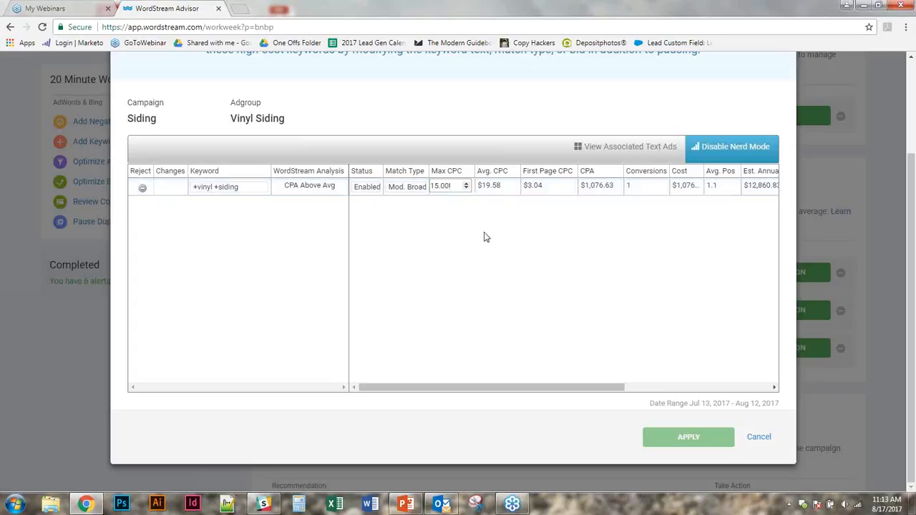
{"action": "left_click", "coordinate": [486, 237]}
{"action": "left_click", "coordinate": [164, 190]}
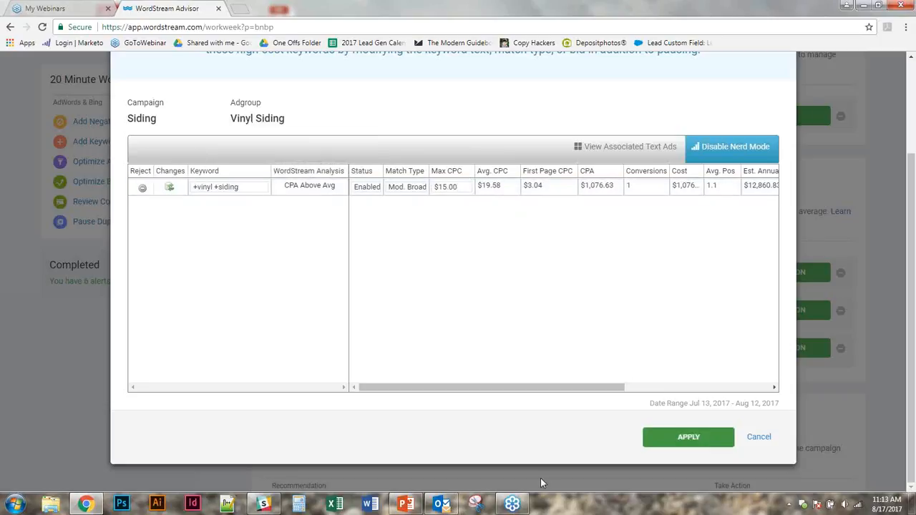
{"action": "left_click", "coordinate": [769, 437]}
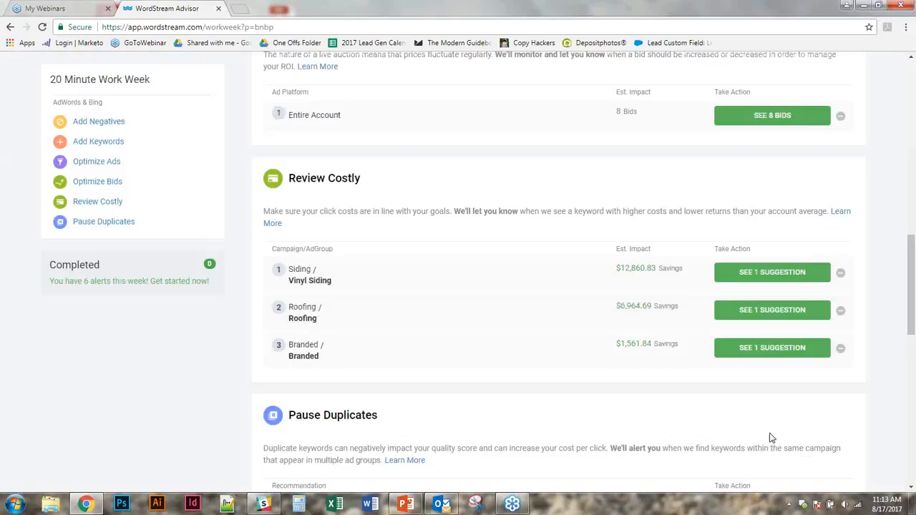
Open the Search Network management page and expand the Siding campaign under AdWords to browse its ad groups
{"action": "scroll", "coordinate": [771, 438], "scroll_direction": "up", "scroll_amount": 11}
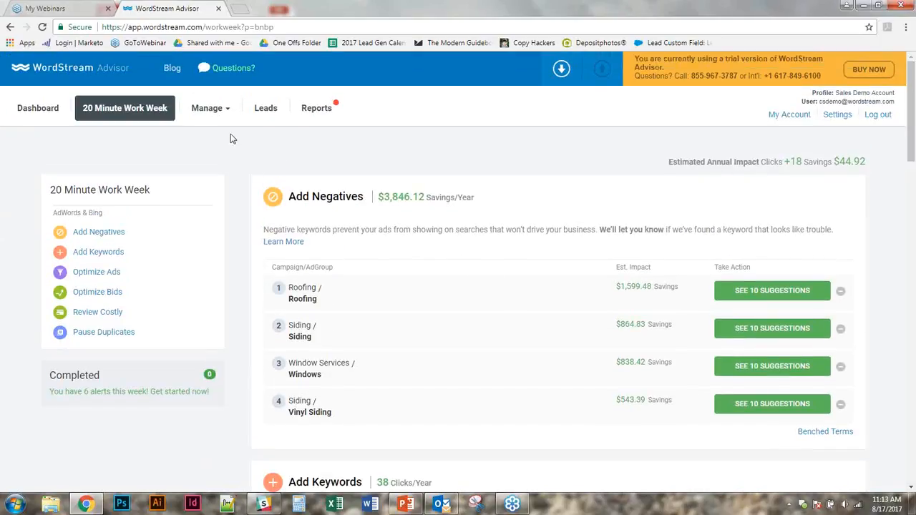
{"action": "mouse_move", "coordinate": [214, 107]}
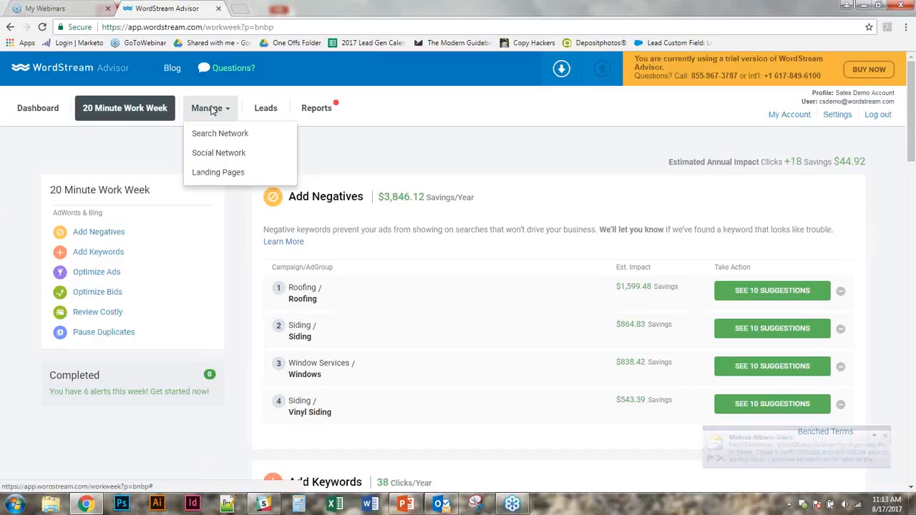
{"action": "left_click", "coordinate": [212, 109]}
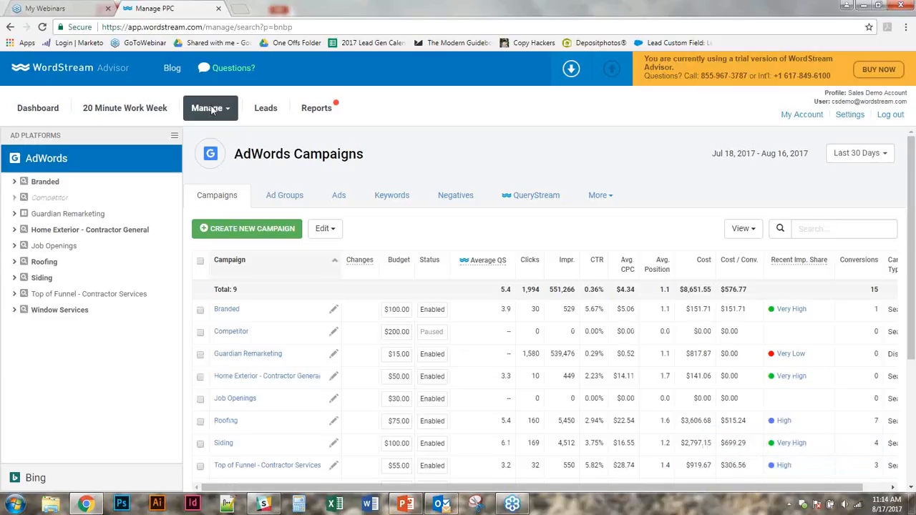
{"action": "left_click", "coordinate": [15, 278]}
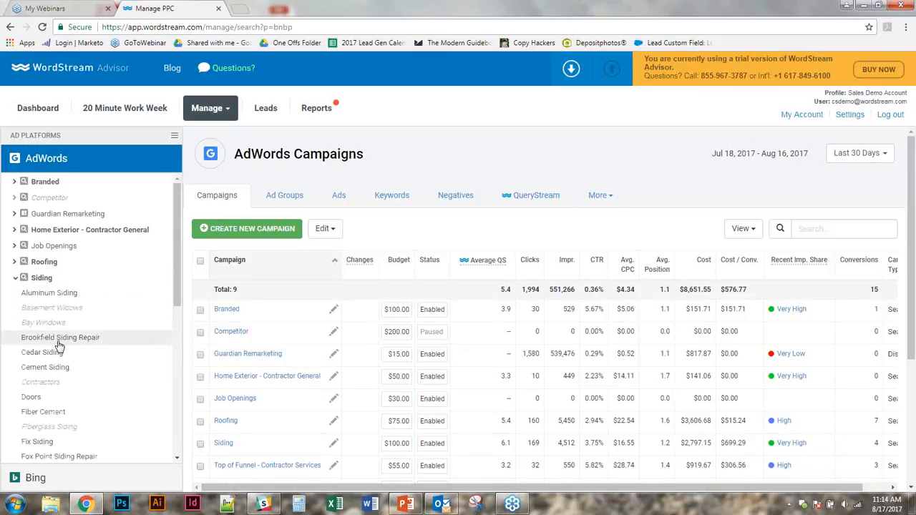
{"action": "scroll", "coordinate": [59, 345], "scroll_direction": "down", "scroll_amount": 4}
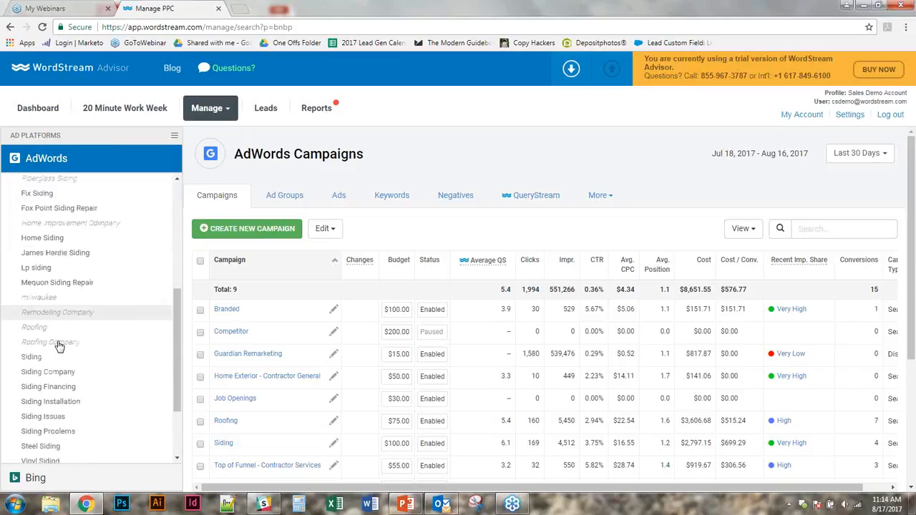
{"action": "scroll", "coordinate": [59, 346], "scroll_direction": "down", "scroll_amount": 2}
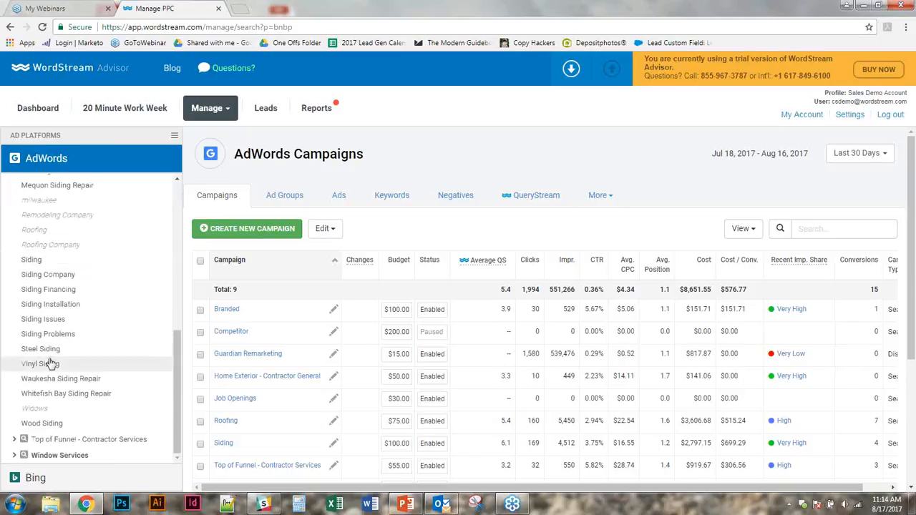
{"action": "scroll", "coordinate": [62, 293], "scroll_direction": "up", "scroll_amount": 6}
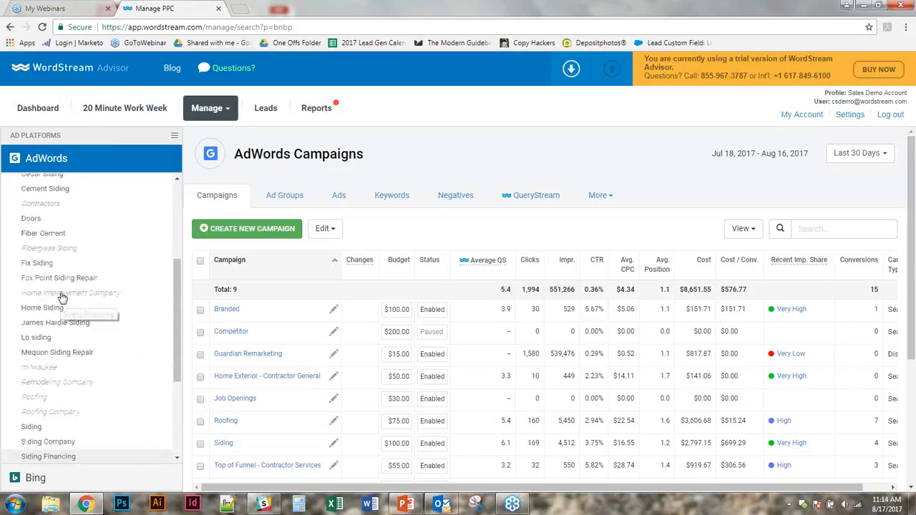
{"action": "scroll", "coordinate": [63, 294], "scroll_direction": "up", "scroll_amount": 4}
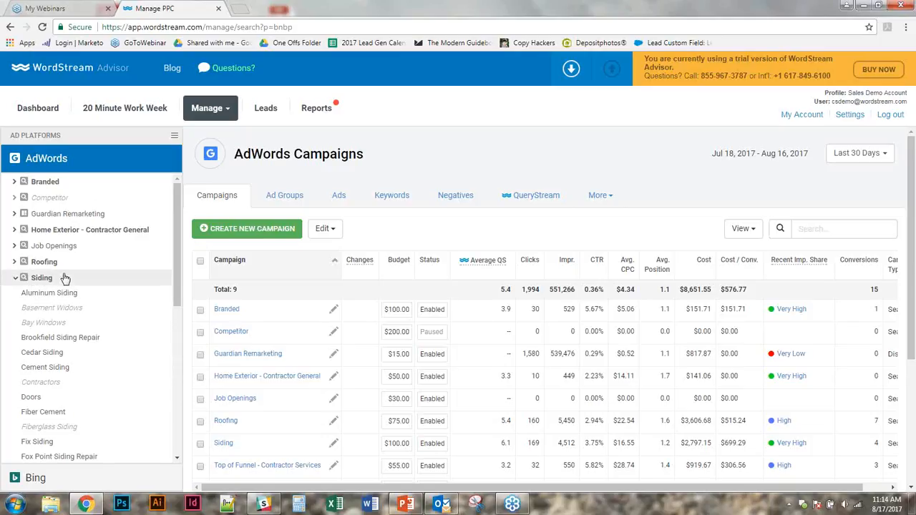
Open the Siding campaign and examine its total cost, cost per conversion and ad group performance
{"action": "left_click", "coordinate": [42, 277]}
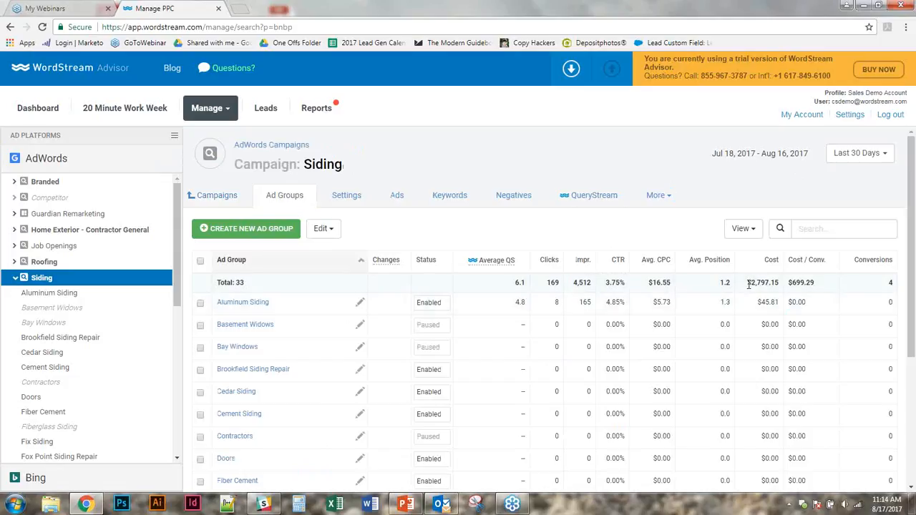
{"action": "left_click_drag", "start_coordinate": [748, 285], "coordinate": [787, 284]}
{"action": "scroll", "coordinate": [119, 361], "scroll_direction": "down", "scroll_amount": 2}
{"action": "scroll", "coordinate": [118, 362], "scroll_direction": "up", "scroll_amount": 2}
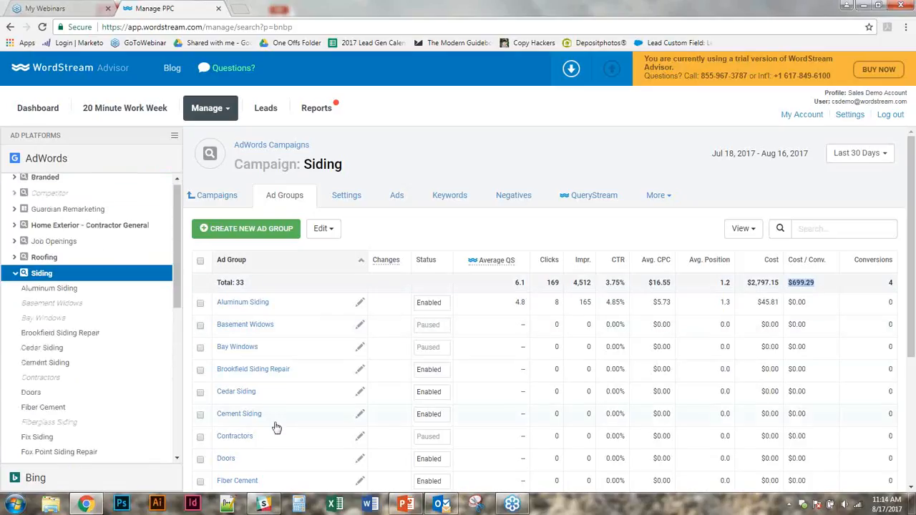
{"action": "scroll", "coordinate": [274, 425], "scroll_direction": "down", "scroll_amount": 3}
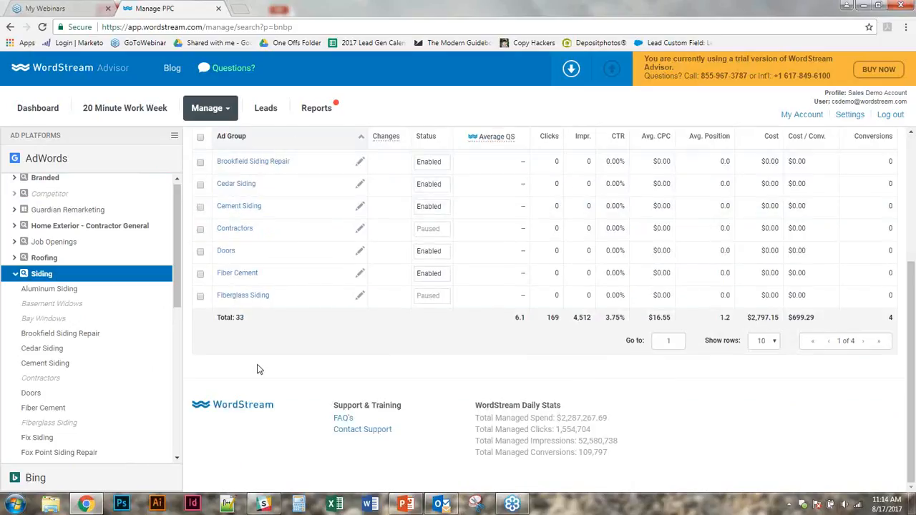
Open the Vinyl Siding ad group's keywords, sort them by cost from highest to lowest, and examine the costliest keyword
{"action": "scroll", "coordinate": [47, 375], "scroll_direction": "down", "scroll_amount": 5}
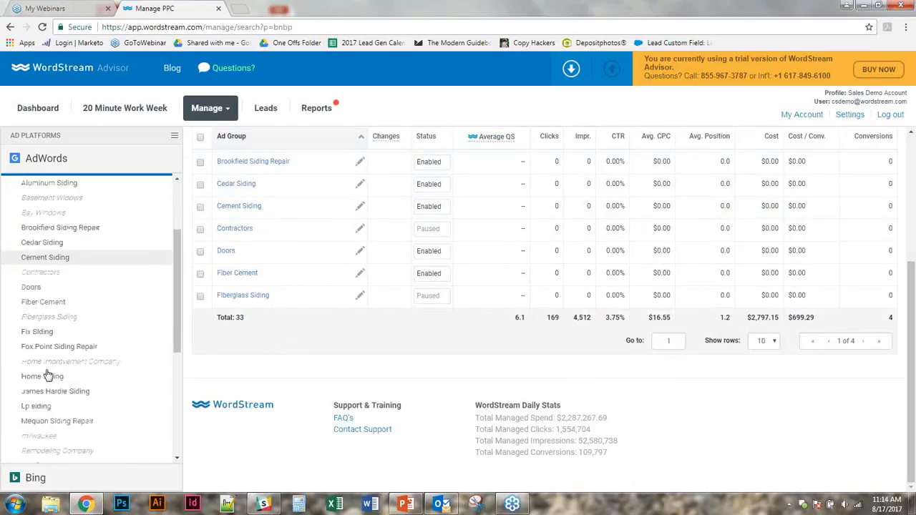
{"action": "left_click", "coordinate": [47, 364]}
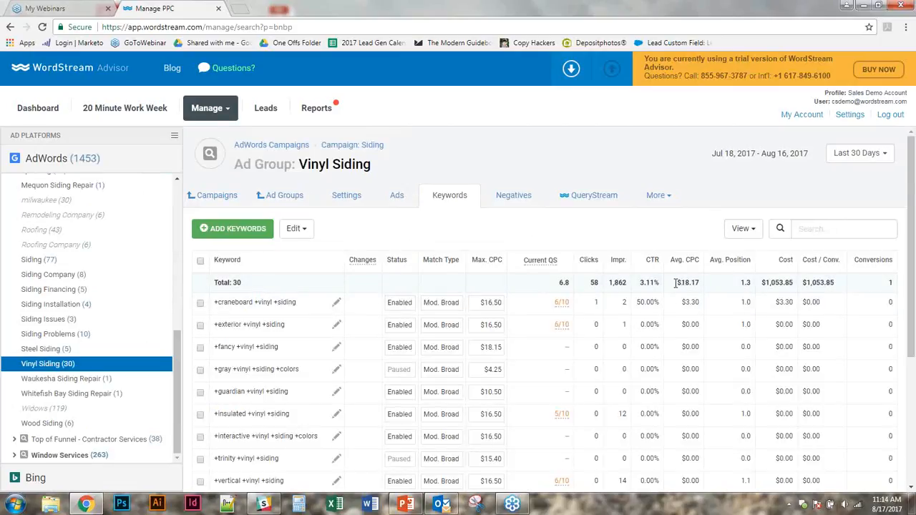
{"action": "left_click", "coordinate": [780, 265]}
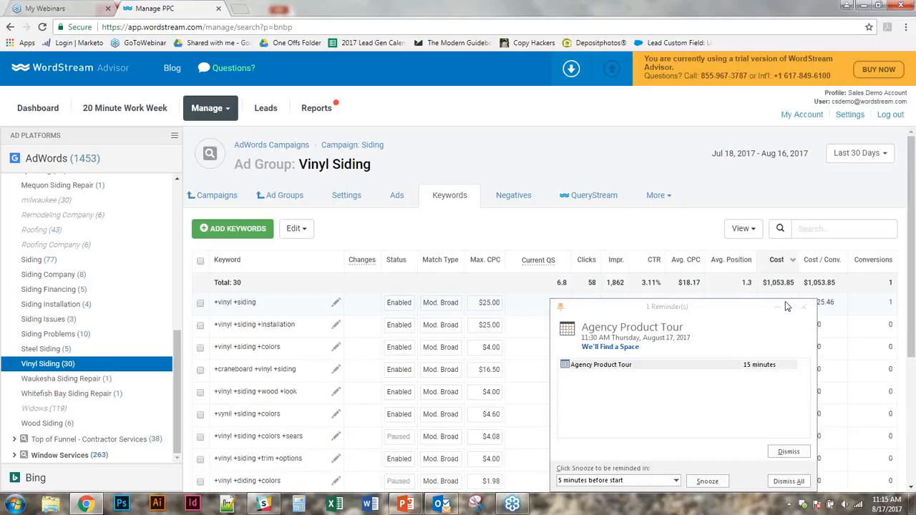
{"action": "left_click", "coordinate": [804, 306]}
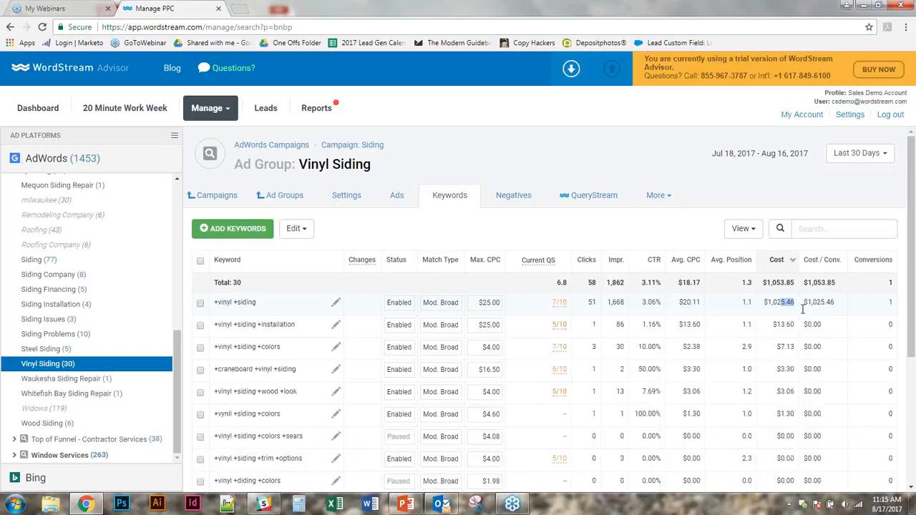
{"action": "left_click_drag", "start_coordinate": [797, 304], "coordinate": [779, 303]}
{"action": "scroll", "coordinate": [643, 449], "scroll_direction": "down", "scroll_amount": 1}
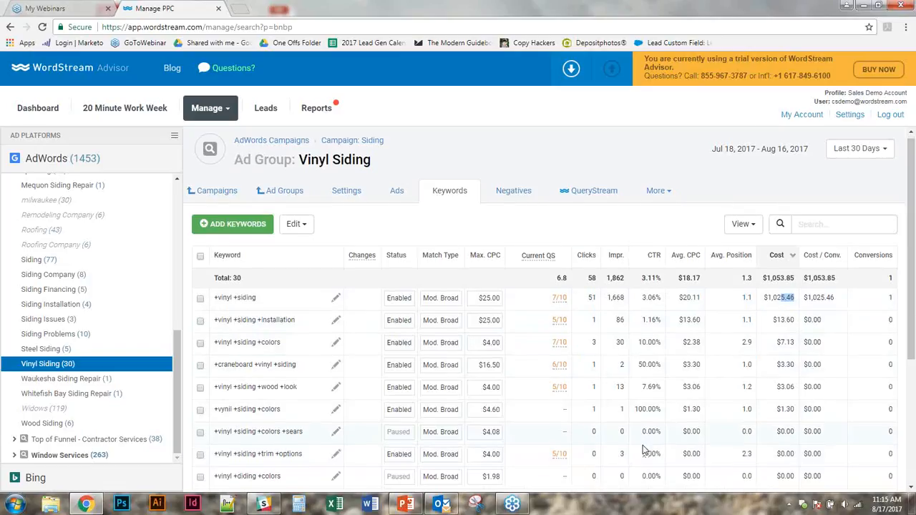
{"action": "scroll", "coordinate": [644, 449], "scroll_direction": "up", "scroll_amount": 1}
{"action": "left_click_drag", "start_coordinate": [644, 449], "coordinate": [364, 252]}
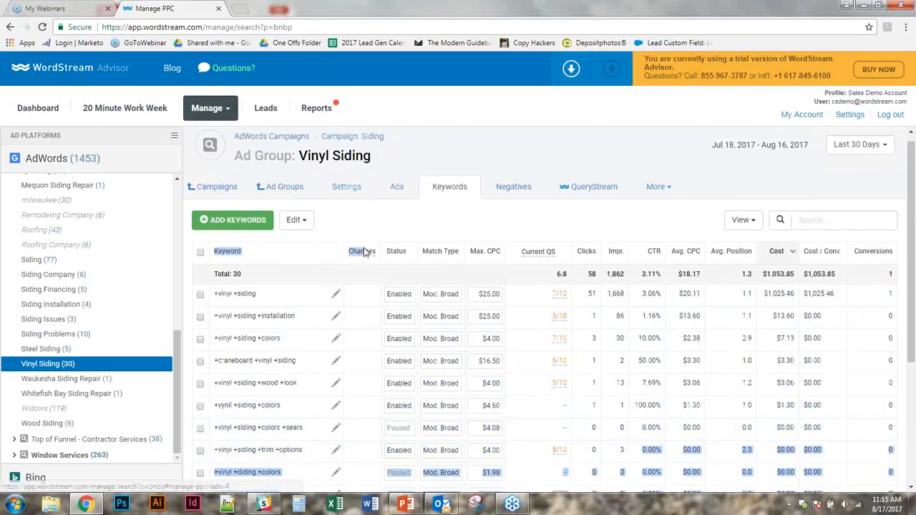
{"action": "left_click", "coordinate": [365, 252]}
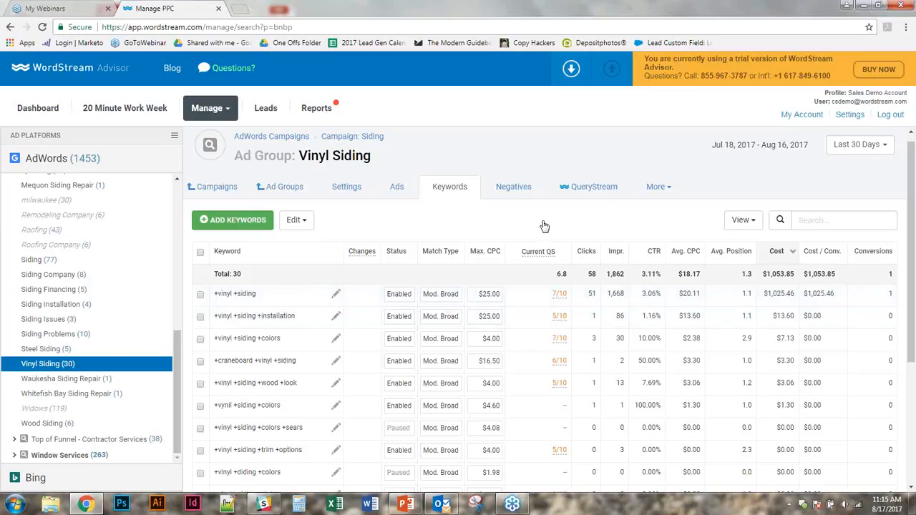
Open QueryStream for the Vinyl Siding ad group, sort by target keyword in ascending order, and review the matching search queries
{"action": "left_click", "coordinate": [602, 194]}
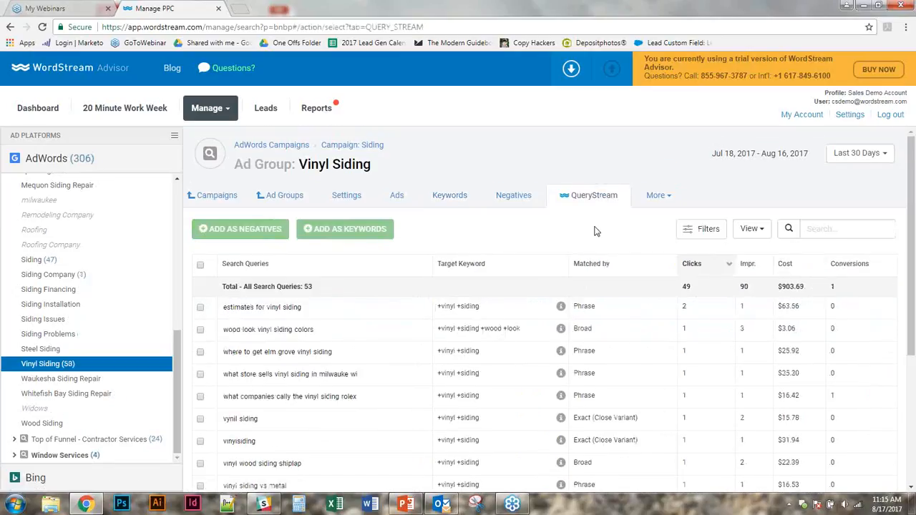
{"action": "scroll", "coordinate": [597, 231], "scroll_direction": "down", "scroll_amount": 1}
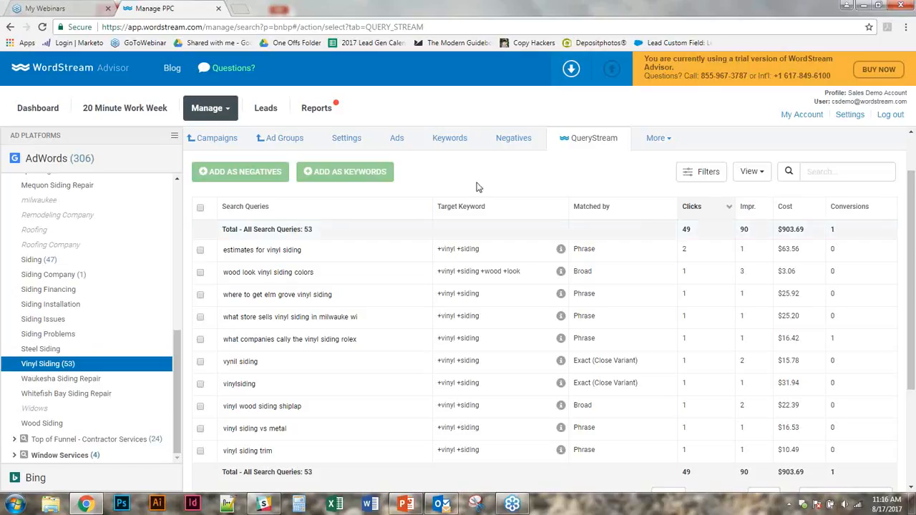
{"action": "left_click", "coordinate": [497, 207]}
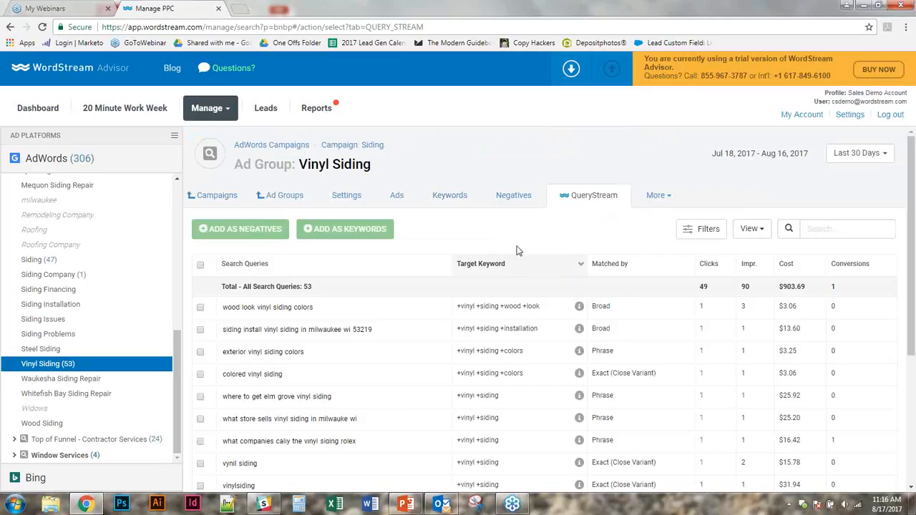
{"action": "scroll", "coordinate": [517, 251], "scroll_direction": "down", "scroll_amount": 1}
{"action": "left_click", "coordinate": [504, 221]}
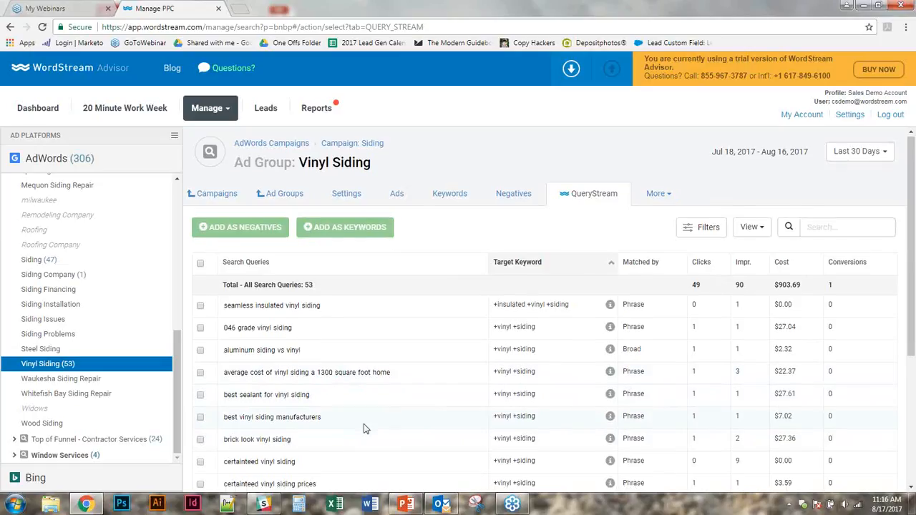
{"action": "scroll", "coordinate": [364, 428], "scroll_direction": "down", "scroll_amount": 1}
{"action": "scroll", "coordinate": [363, 428], "scroll_direction": "down", "scroll_amount": 3}
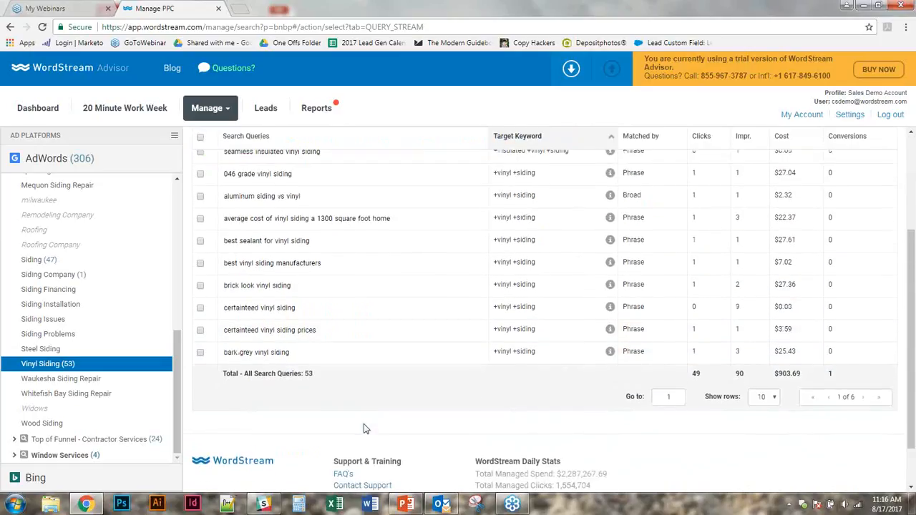
{"action": "scroll", "coordinate": [363, 428], "scroll_direction": "up", "scroll_amount": 2}
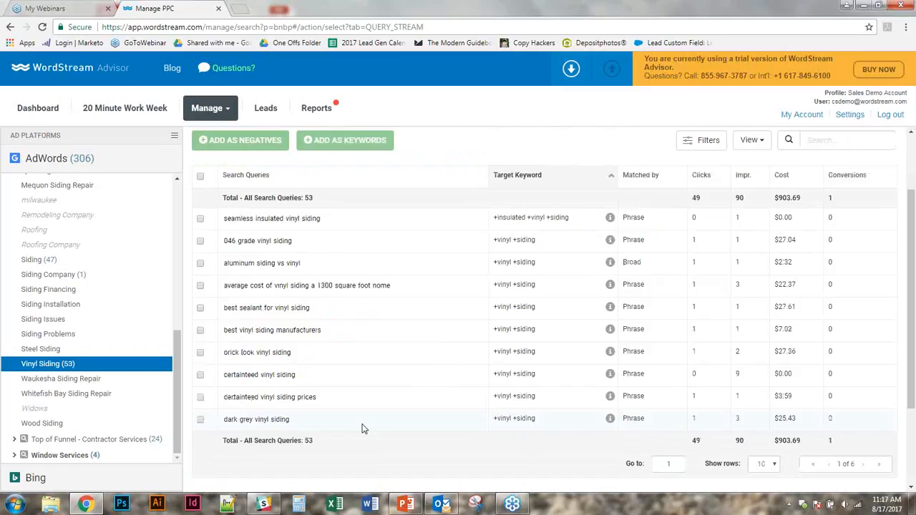
{"action": "scroll", "coordinate": [362, 429], "scroll_direction": "up", "scroll_amount": 2}
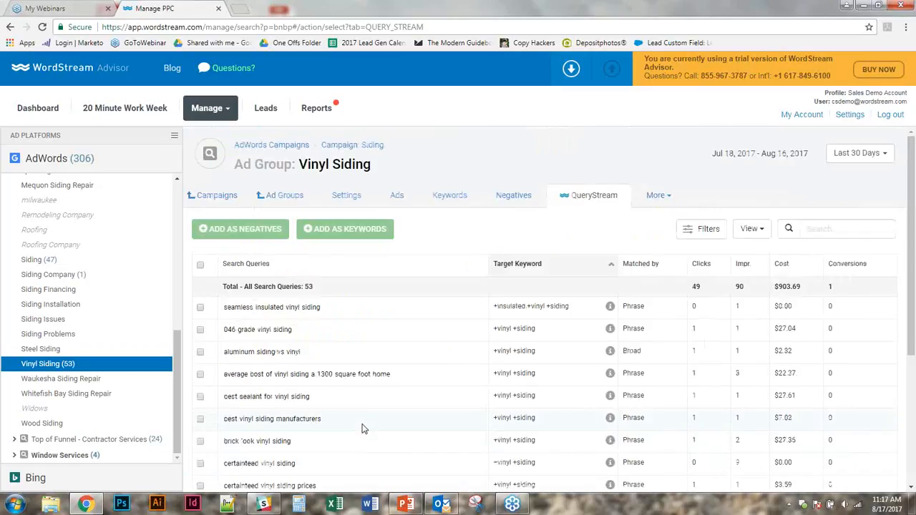
Try to add "sealant" from the "best sealant for vinyl siding" query as a phrase-match negative in the Vinyl Siding ad group
{"action": "left_click", "coordinate": [251, 397]}
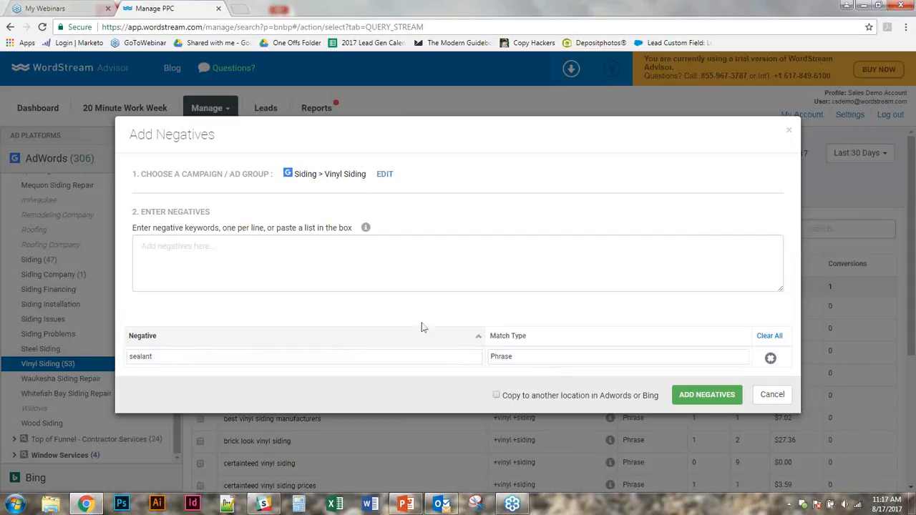
{"action": "left_click", "coordinate": [725, 394]}
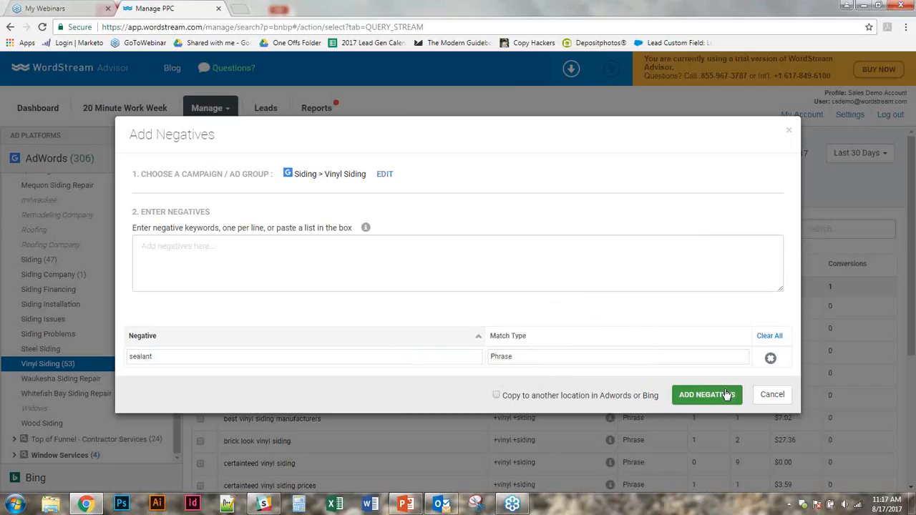
{"action": "mouse_move", "coordinate": [499, 396]}
{"action": "left_click", "coordinate": [771, 399]}
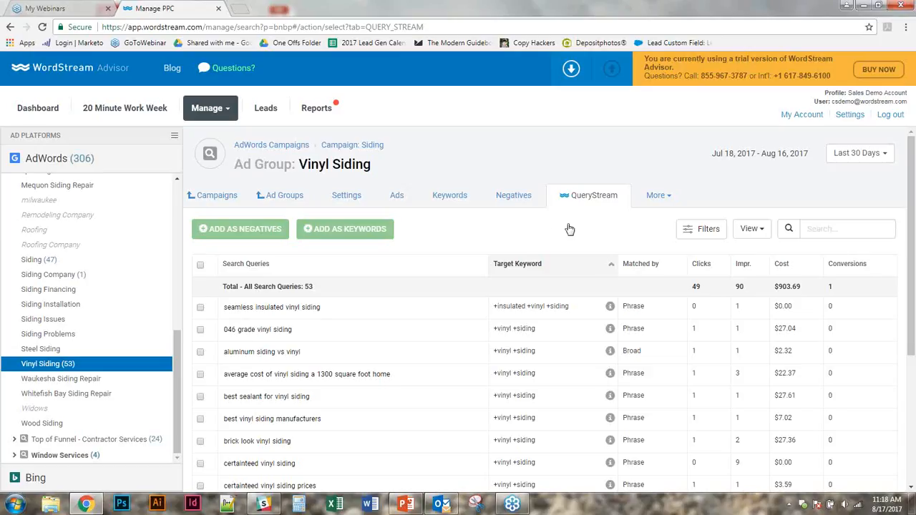
Review the options for hiding search queries in the QueryStream filters, apply them as set, and browse the second page of queries
{"action": "left_click_drag", "start_coordinate": [911, 275], "coordinate": [904, 317]}
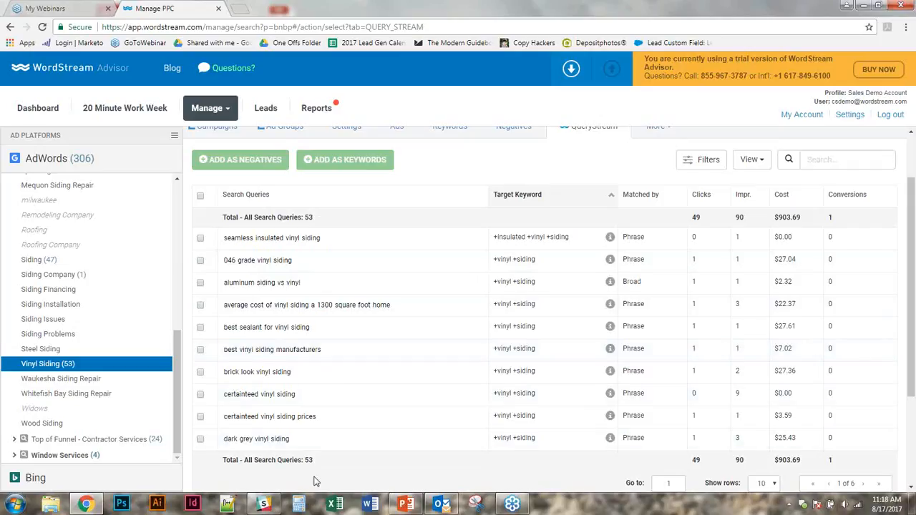
{"action": "left_click", "coordinate": [864, 486]}
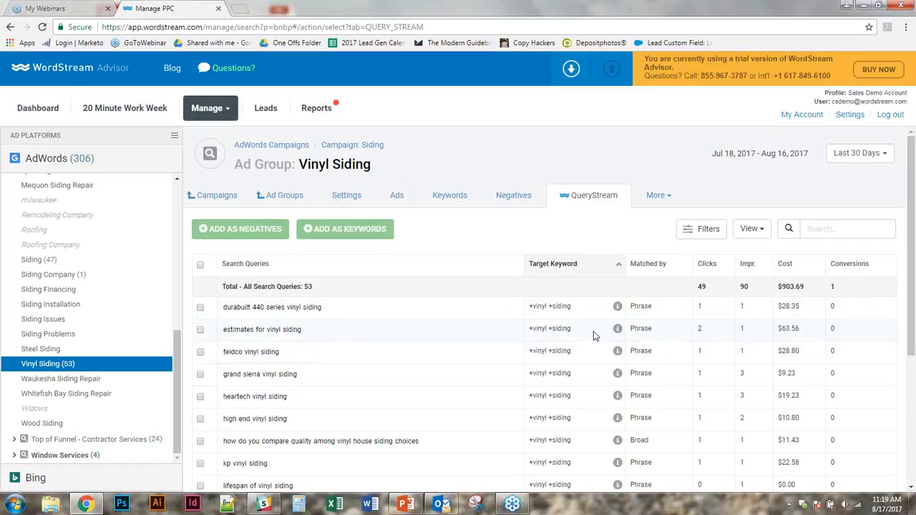
{"action": "left_click", "coordinate": [718, 236]}
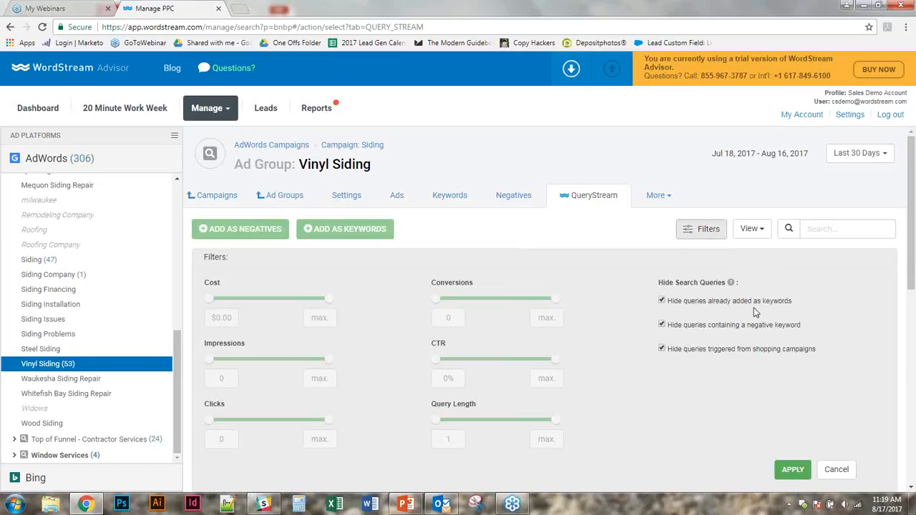
{"action": "left_click", "coordinate": [787, 467]}
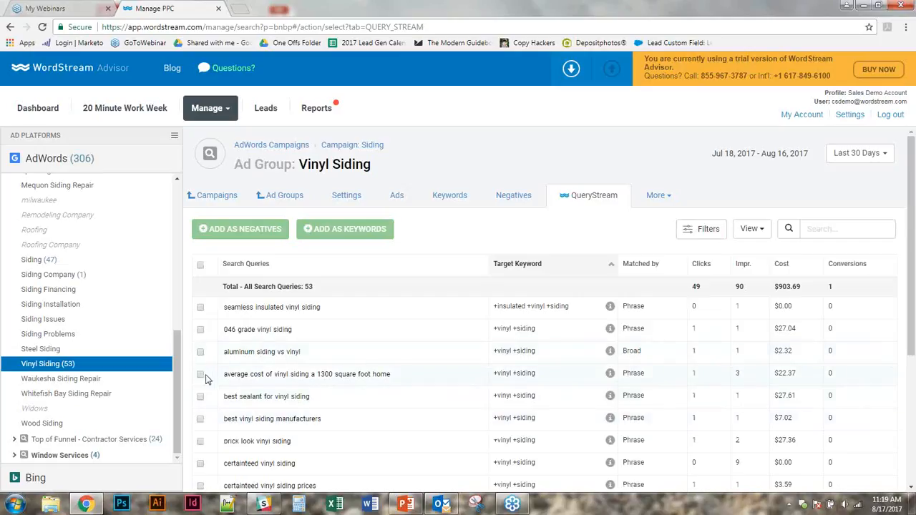
{"action": "scroll", "coordinate": [206, 379], "scroll_direction": "down", "scroll_amount": 3}
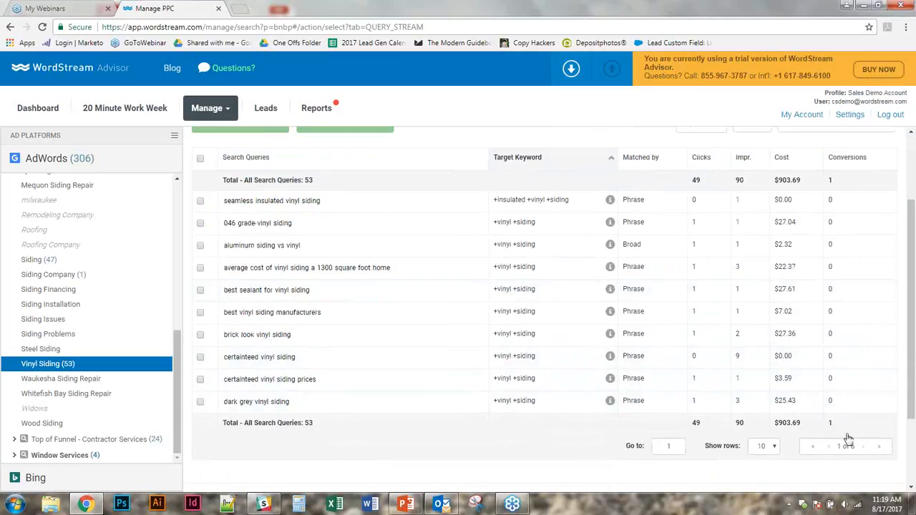
{"action": "left_click", "coordinate": [866, 446]}
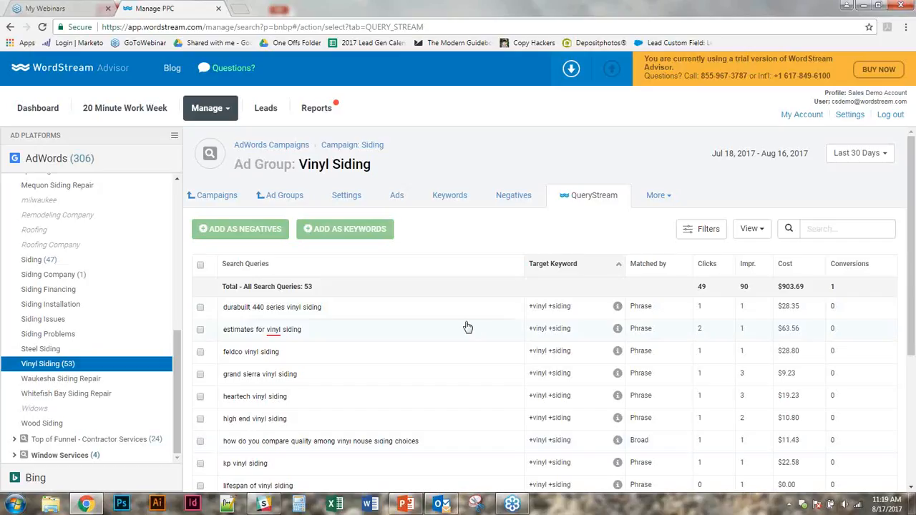
Try to add "estimates for vinyl siding" as a modified broad keyword in the existing Vinyl Siding ad group with a $10.00 max CPC
{"action": "left_click", "coordinate": [201, 330]}
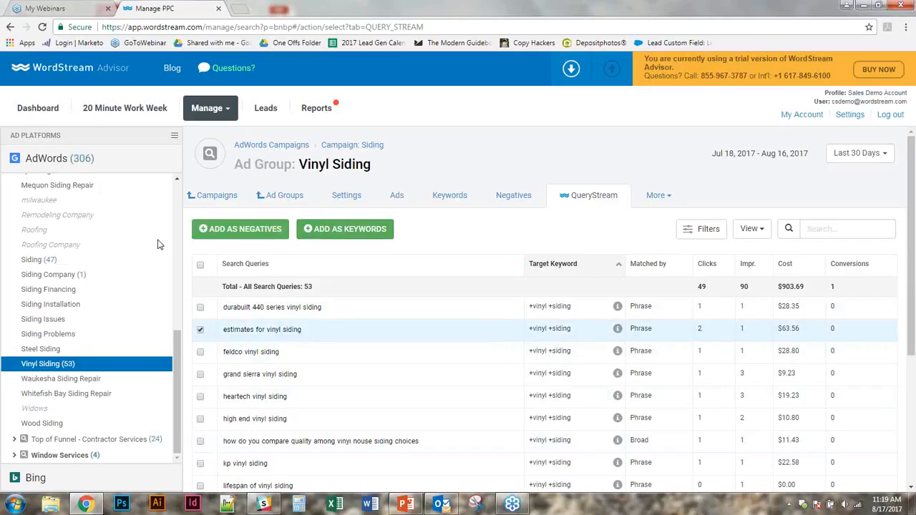
{"action": "left_click", "coordinate": [332, 228]}
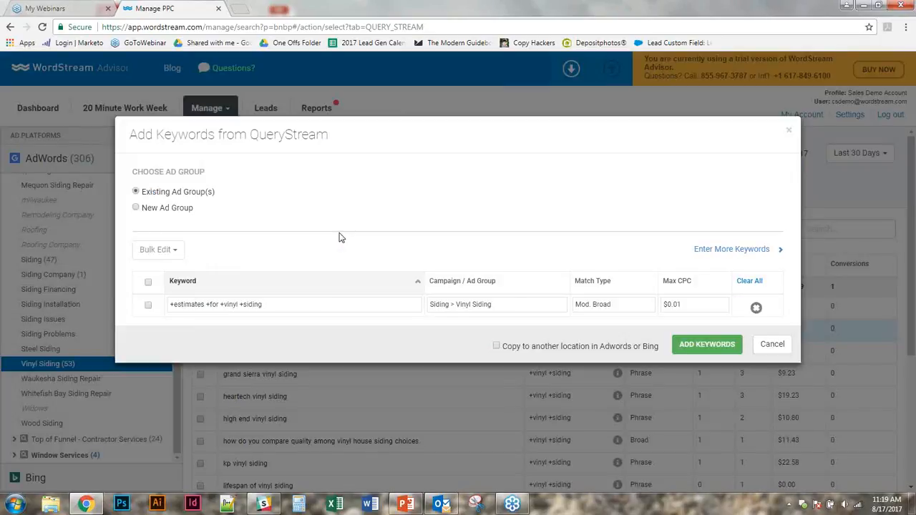
{"action": "left_click", "coordinate": [148, 305]}
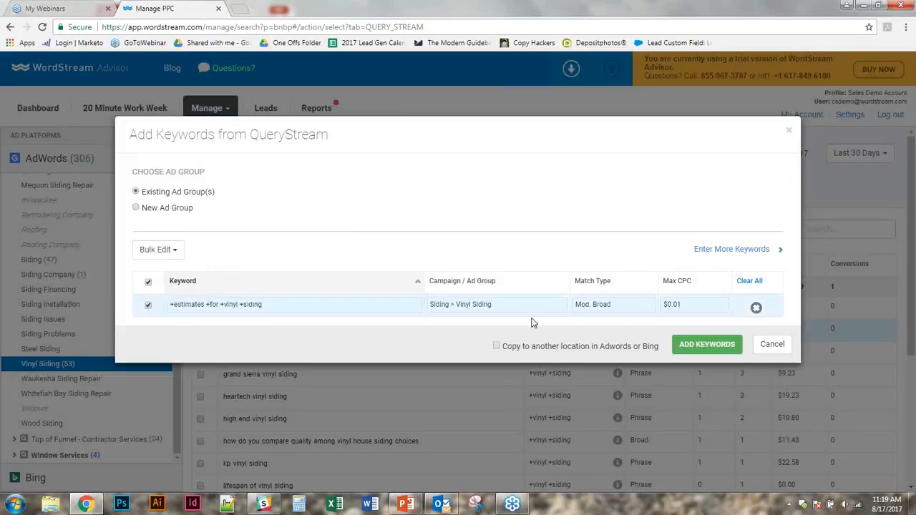
{"action": "left_click", "coordinate": [698, 306]}
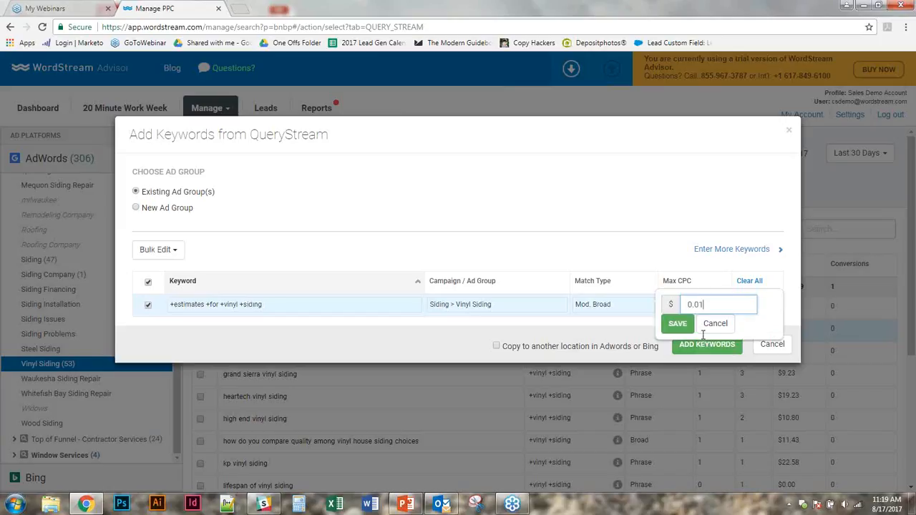
{"action": "key", "text": "BackSpace"}
{"action": "key", "text": "BackSpace"}
{"action": "key", "text": "BackSpace"}
{"action": "key", "text": "BackSpace"}
{"action": "type", "text": "10.00"}
{"action": "left_click", "coordinate": [675, 323]}
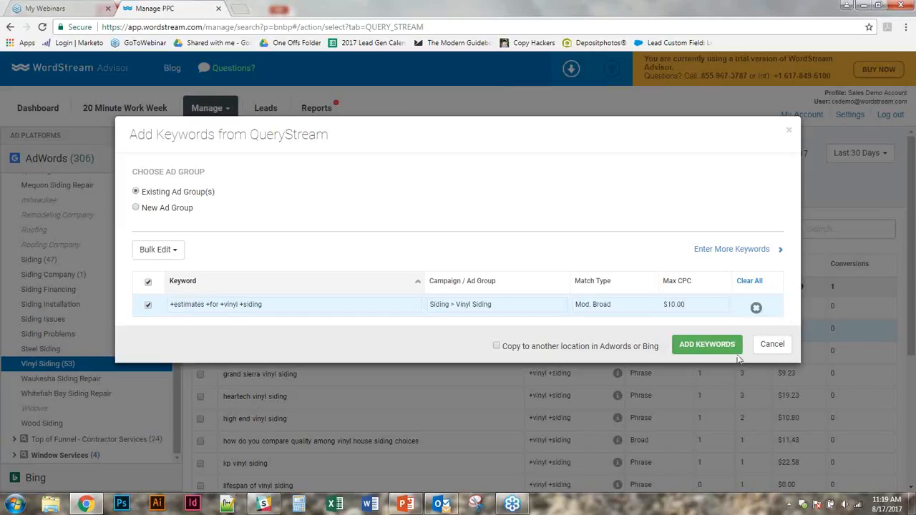
{"action": "left_click", "coordinate": [783, 346]}
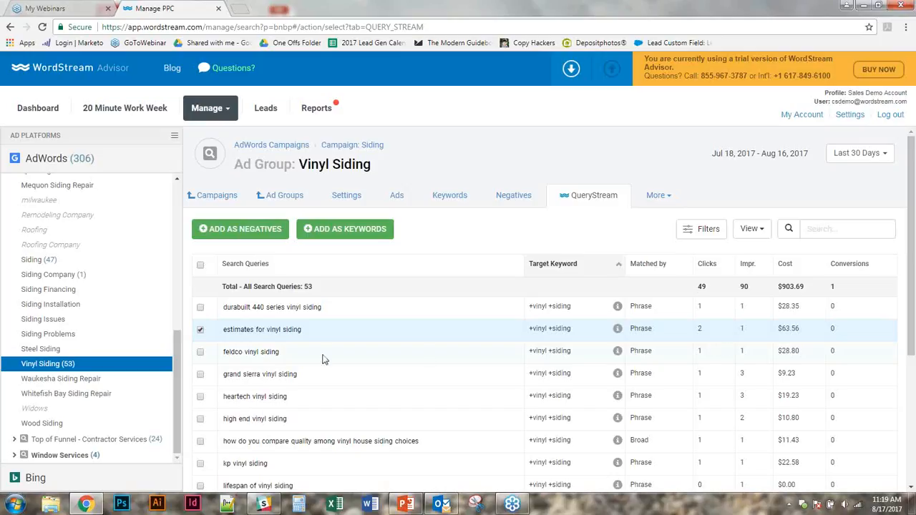
{"action": "left_click", "coordinate": [201, 330]}
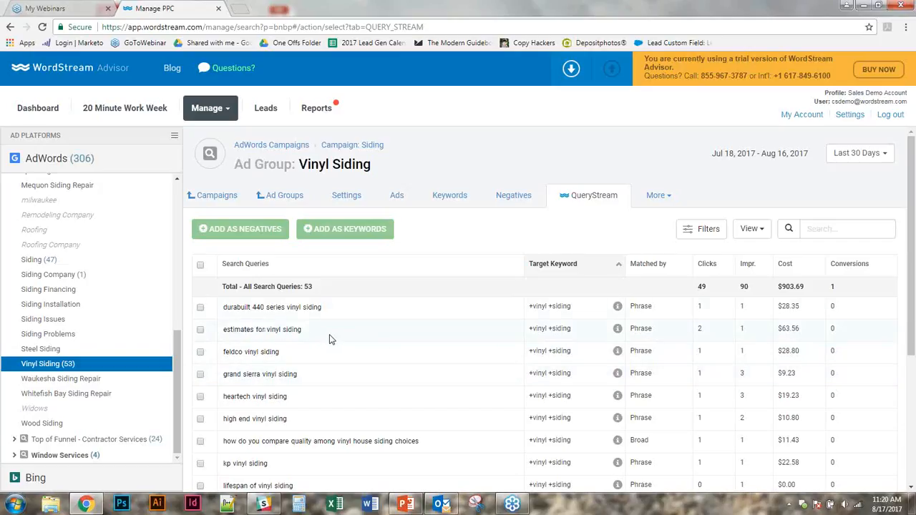
Examine the target keyword details and most frequent ad for "estimates for vinyl siding", and check the query's full Google search results
{"action": "left_click", "coordinate": [617, 329]}
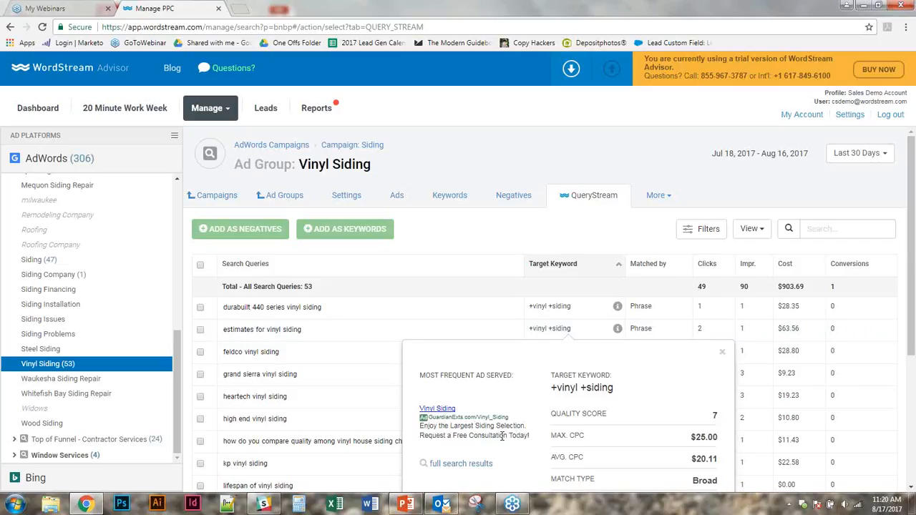
{"action": "left_click", "coordinate": [474, 463]}
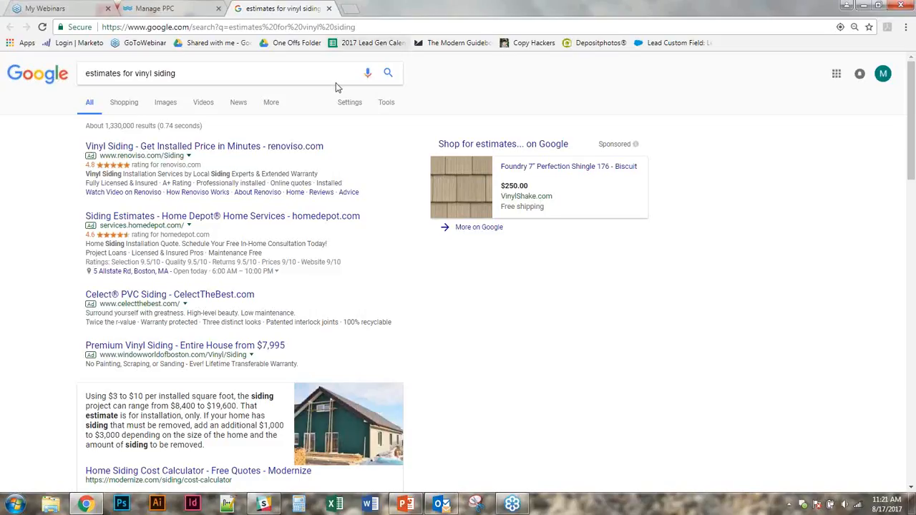
{"action": "left_click", "coordinate": [328, 8]}
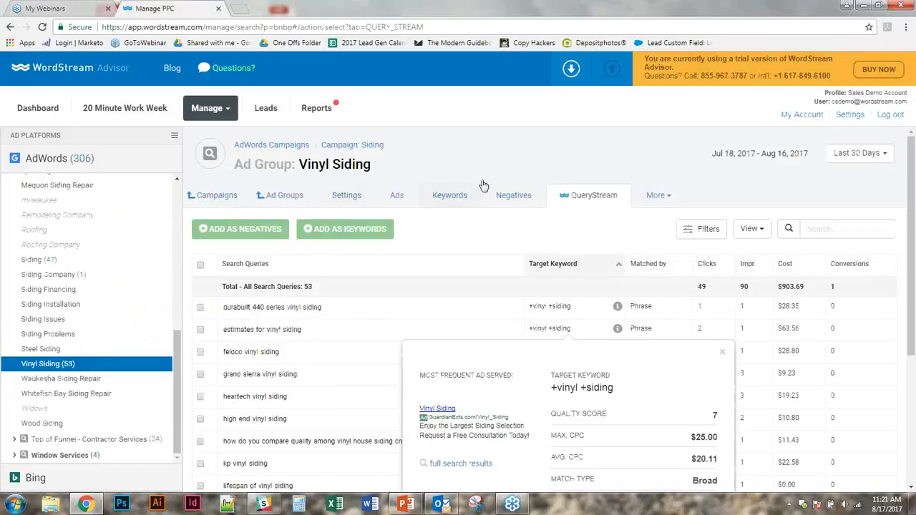
Open the ads of the Vinyl Siding ad group
{"action": "left_click", "coordinate": [396, 195]}
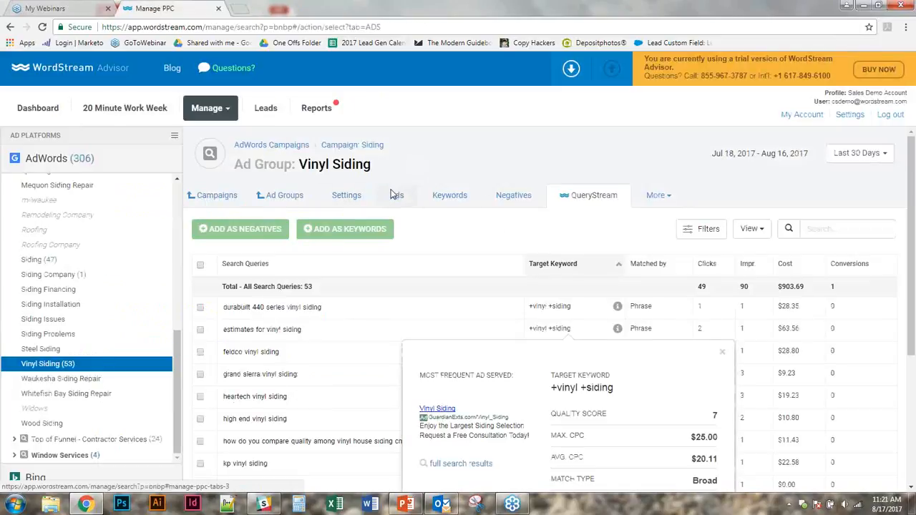